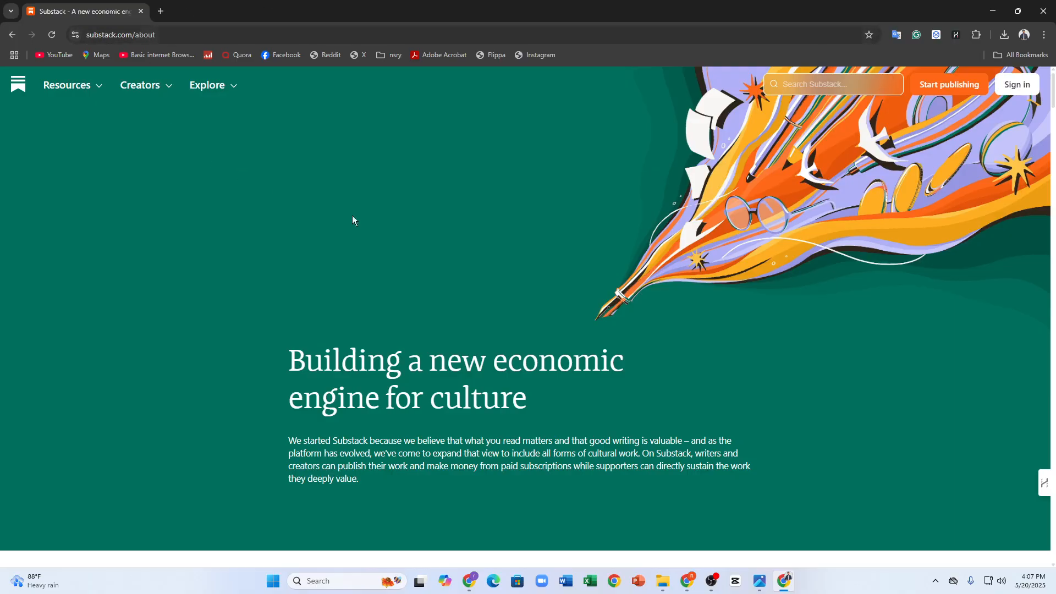
Start a Substack and submit the sign-up form with the account e-mail address, agreeing to the Terms of Use.
scroll(418, 319, "down", 10)
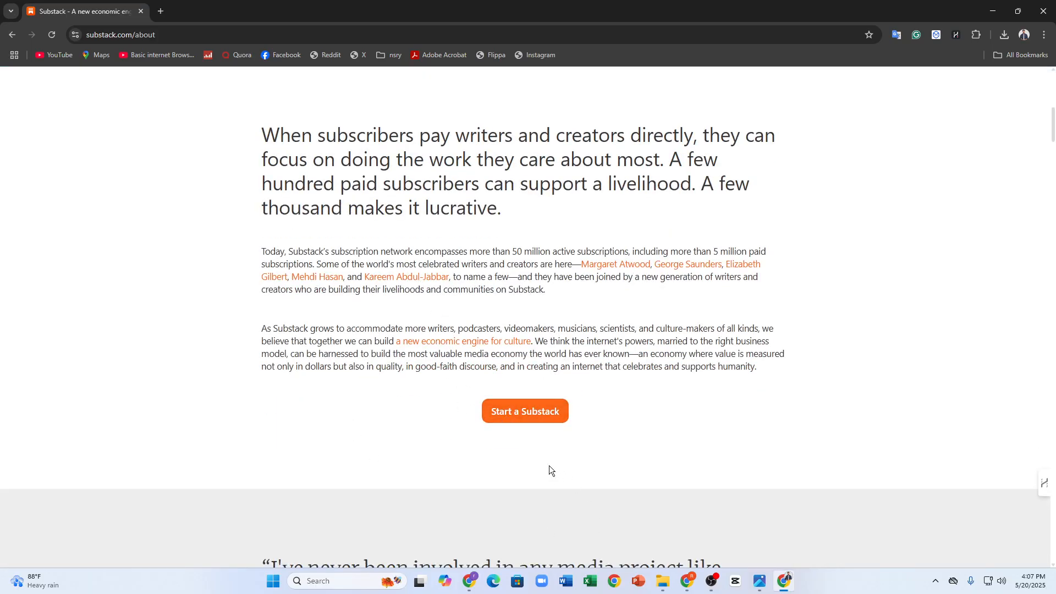
left_click(524, 411)
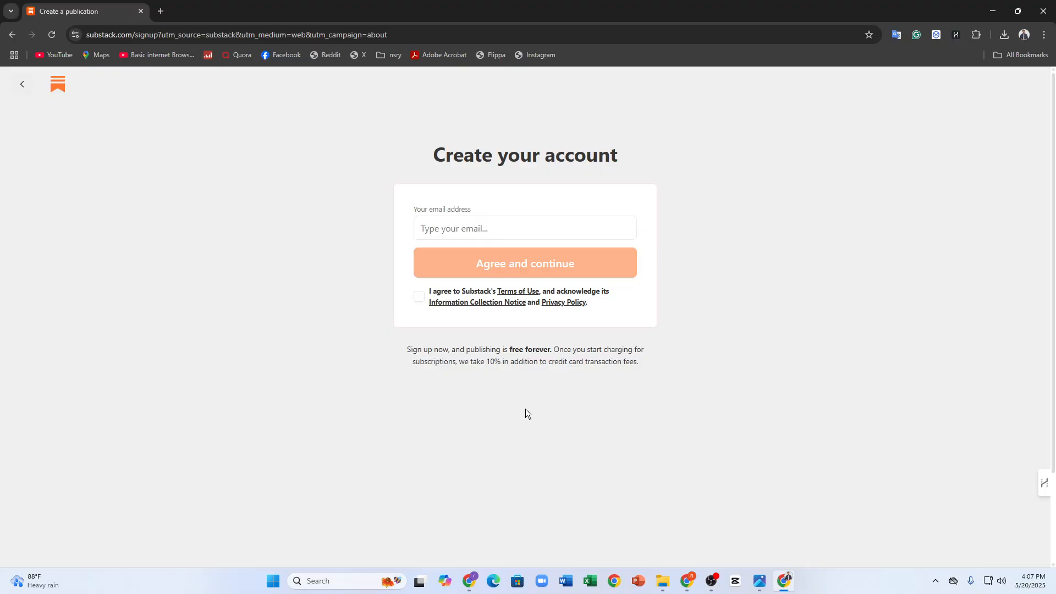
left_click(485, 226)
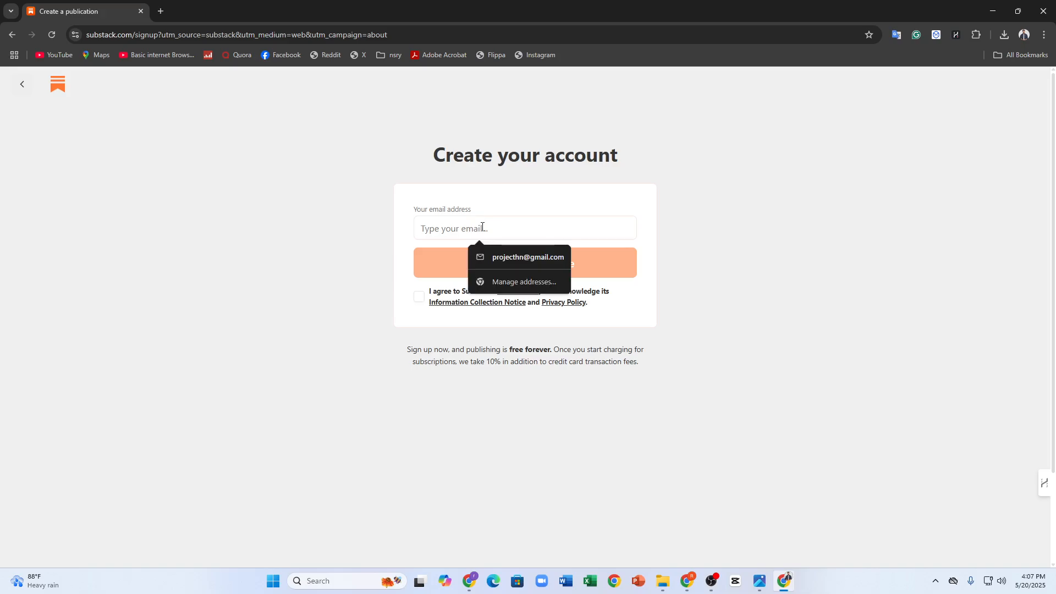
left_click(491, 252)
left_click(461, 228)
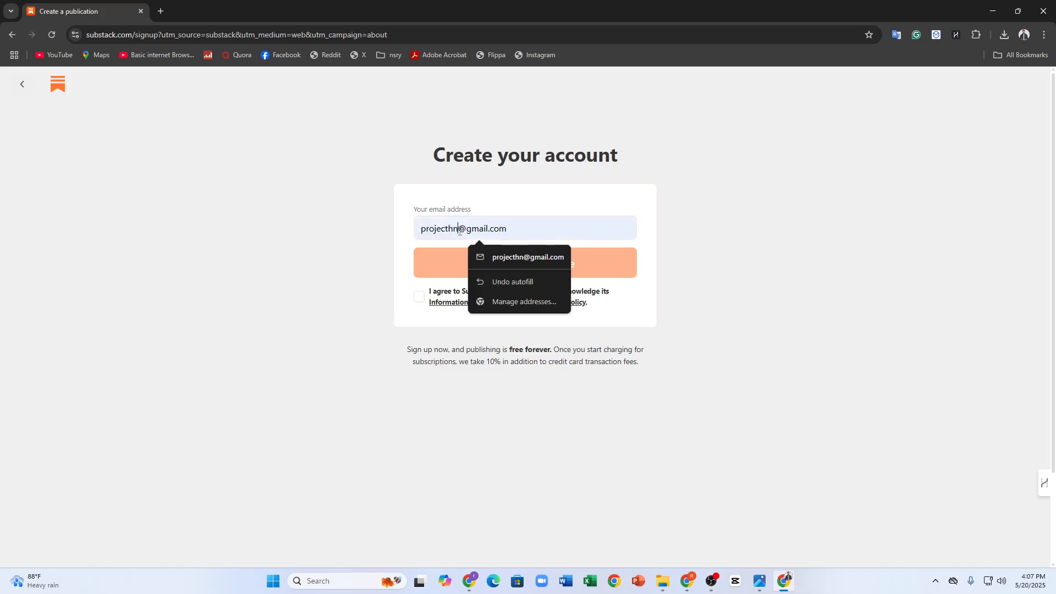
type("01")
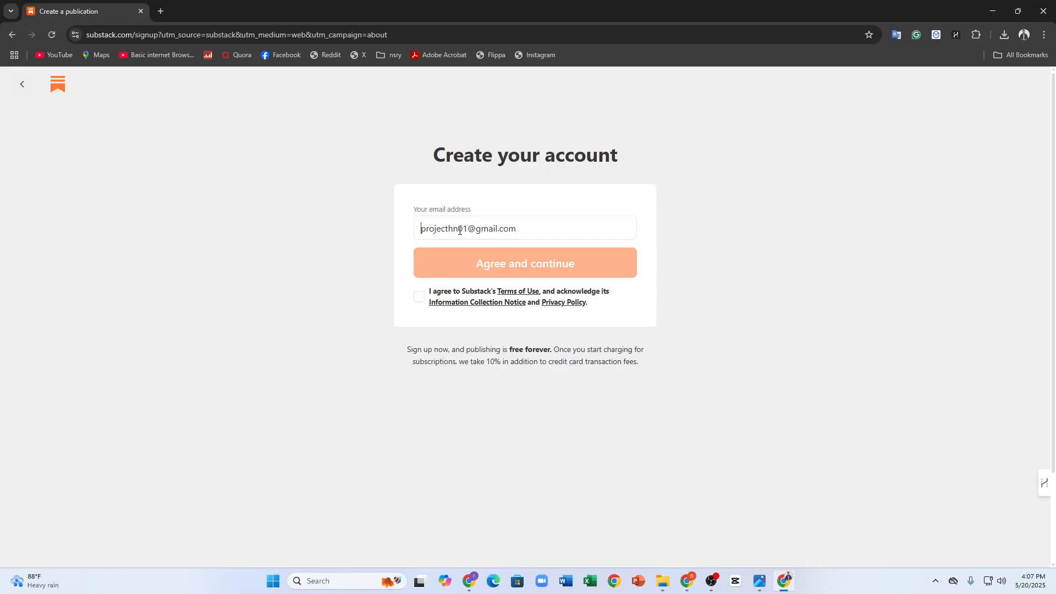
left_click(418, 296)
left_click(451, 268)
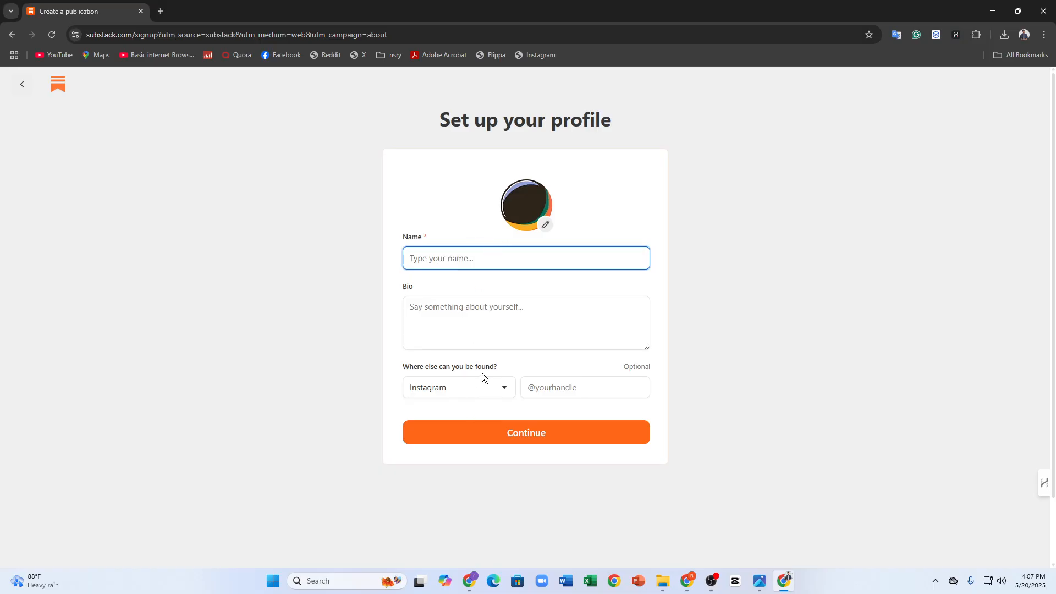
Fill in the profile with the owner's saved name and the bio "HI I am Professioanl Sleeper.".
left_click(430, 258)
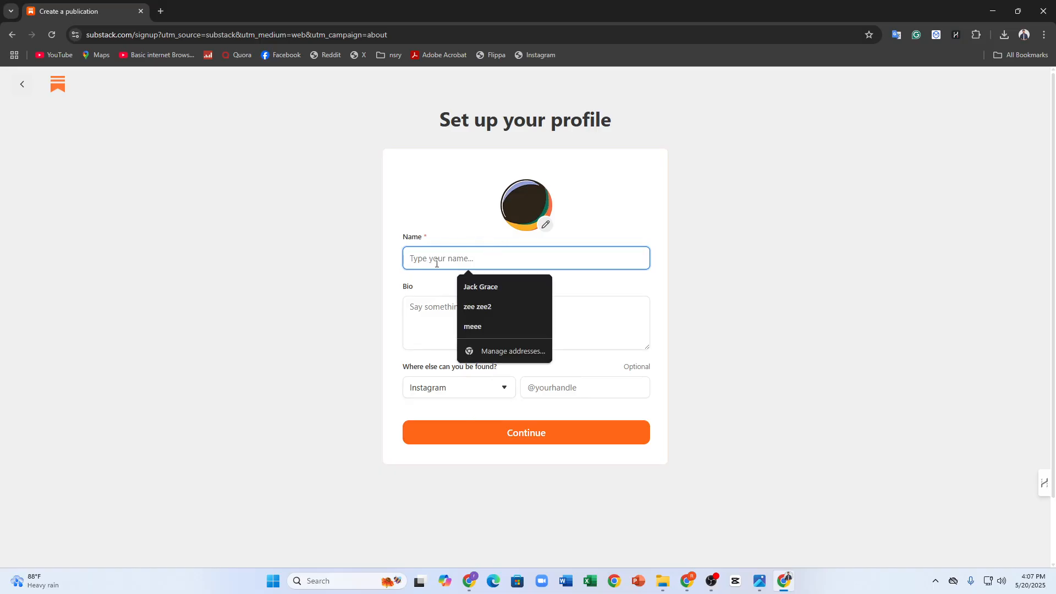
left_click(476, 280)
left_click(466, 315)
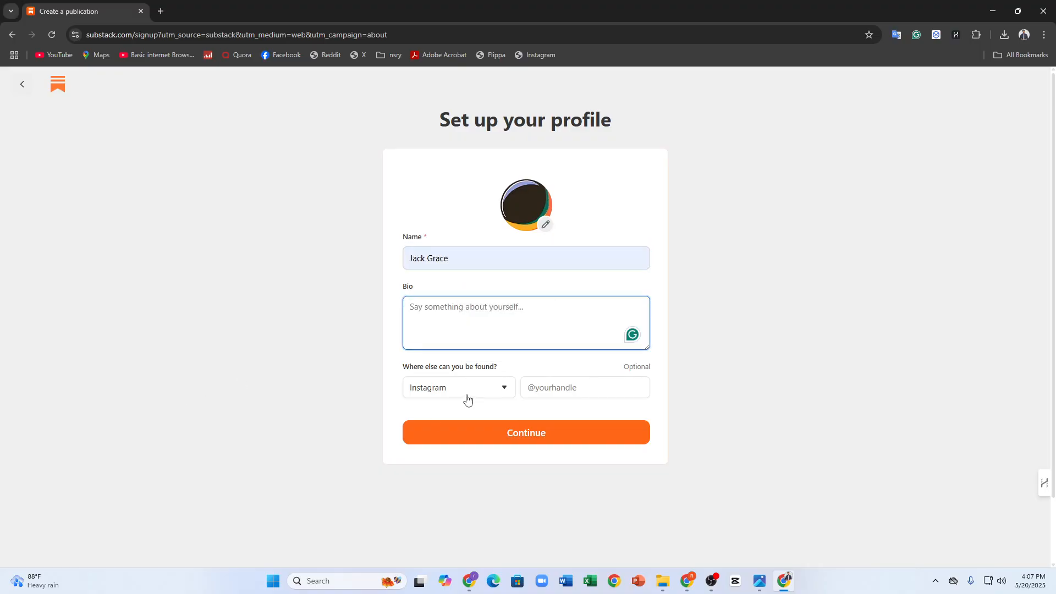
left_click(160, 10)
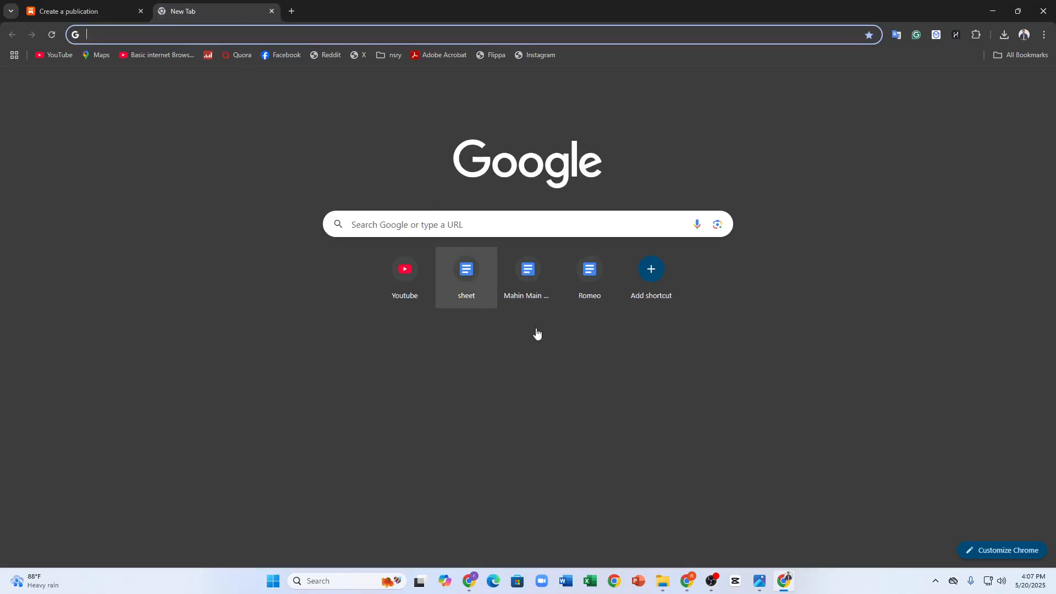
left_click(111, 12)
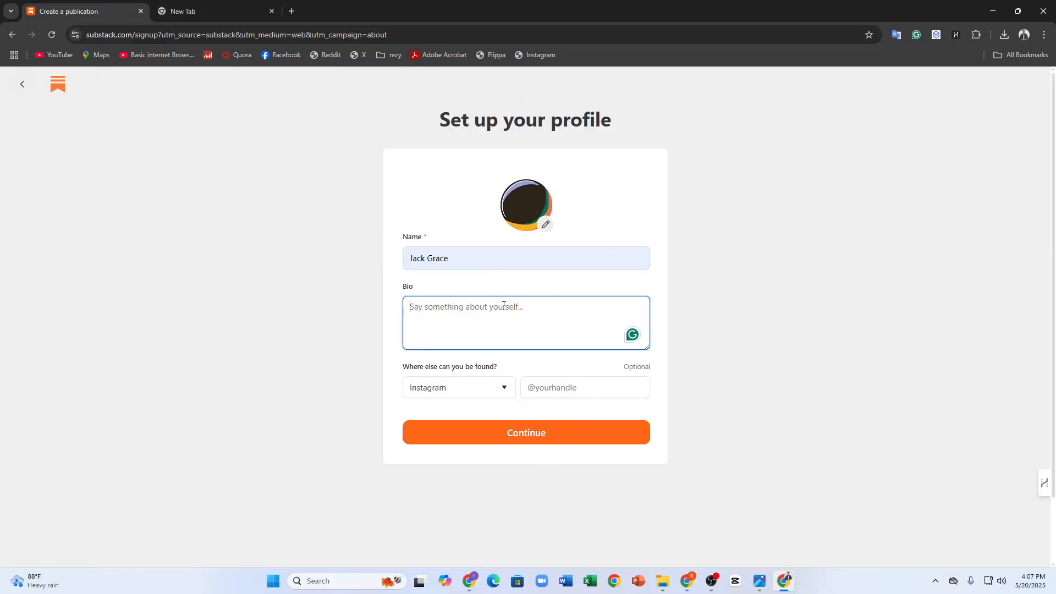
type("HI I am Professioanl")
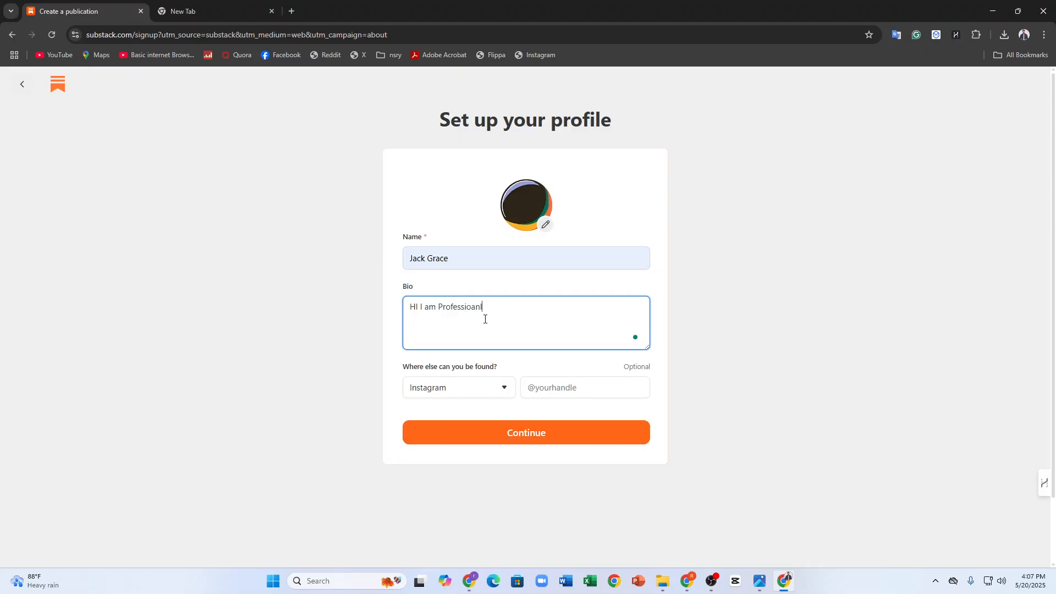
type(" Sleeper.")
Keep Instagram as the social network with an empty handle and continue to the publication setup.
left_click(510, 392)
left_click(473, 369)
left_click(473, 379)
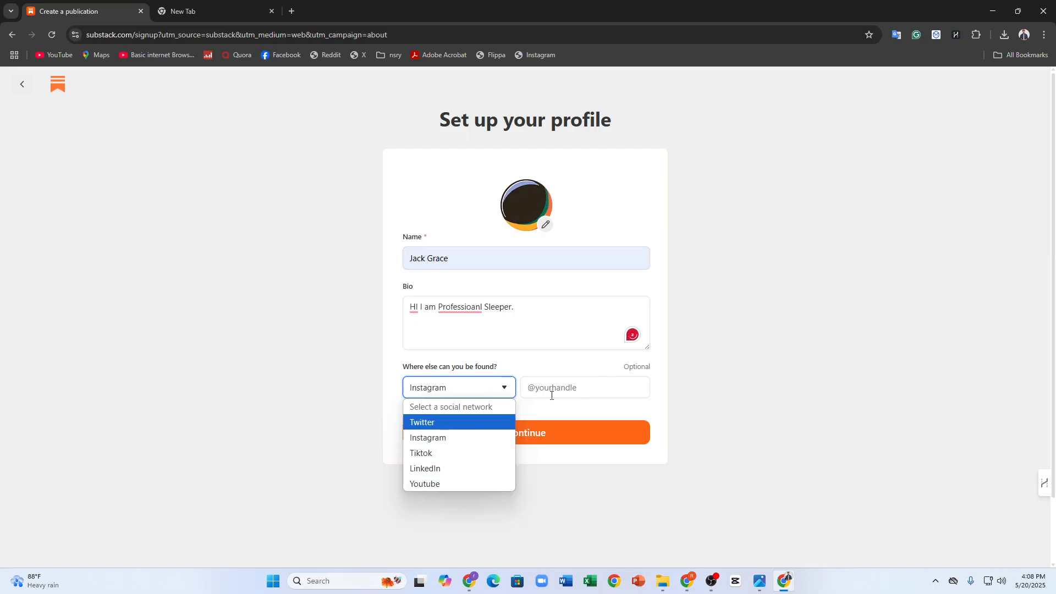
left_click(601, 385)
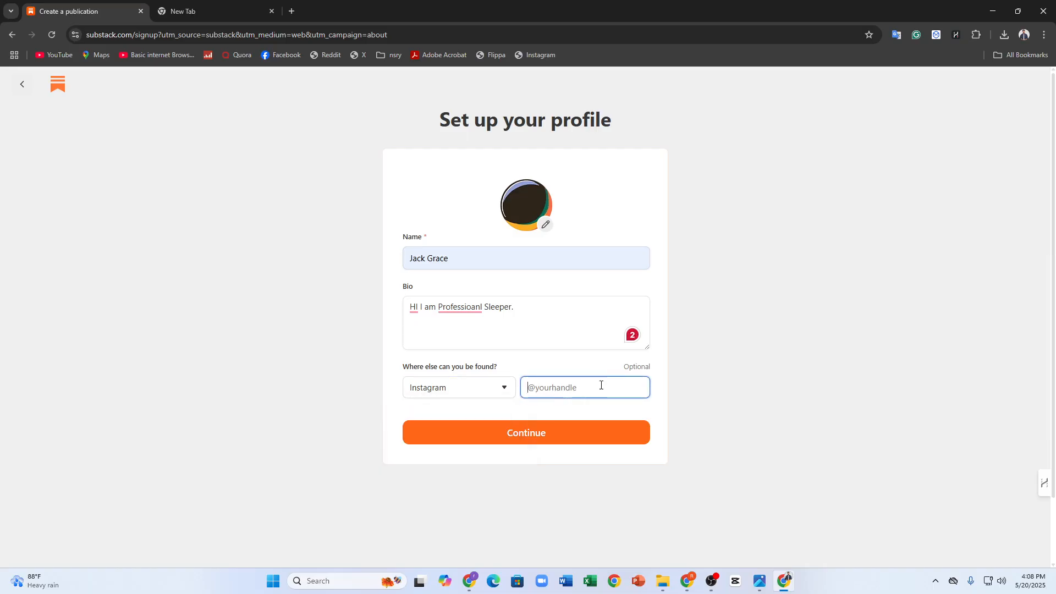
left_click(525, 441)
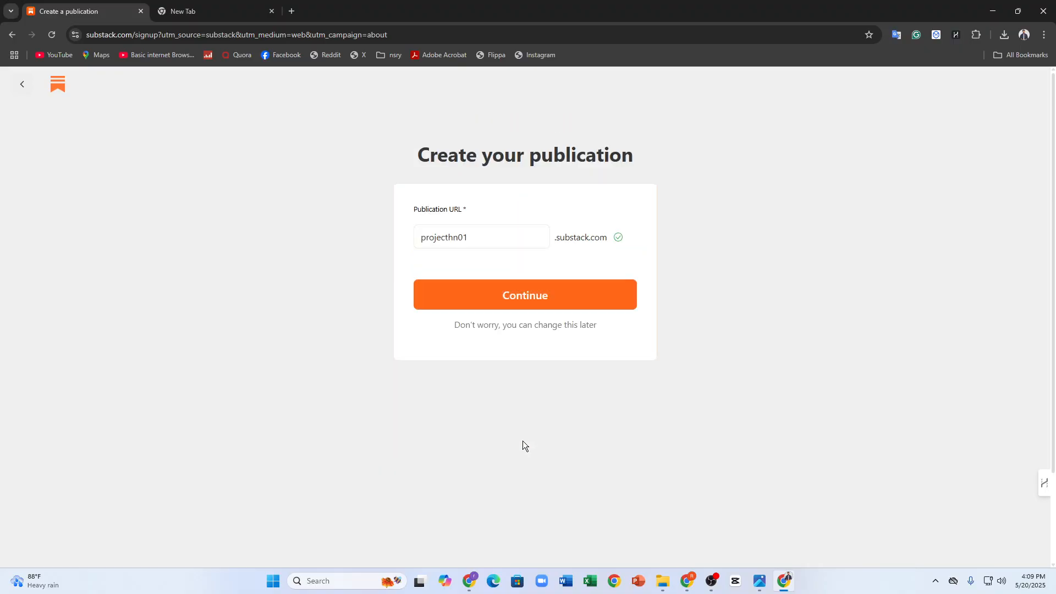
Submit the suggested publication URL and answer the captcha by selecting all images with stairs.
left_click(496, 291)
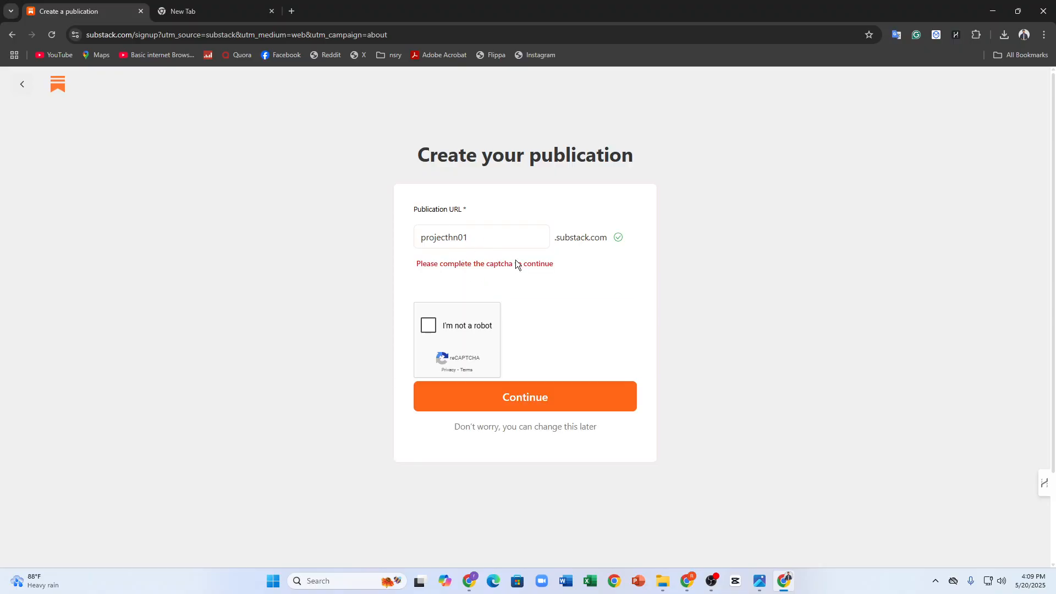
left_click(427, 329)
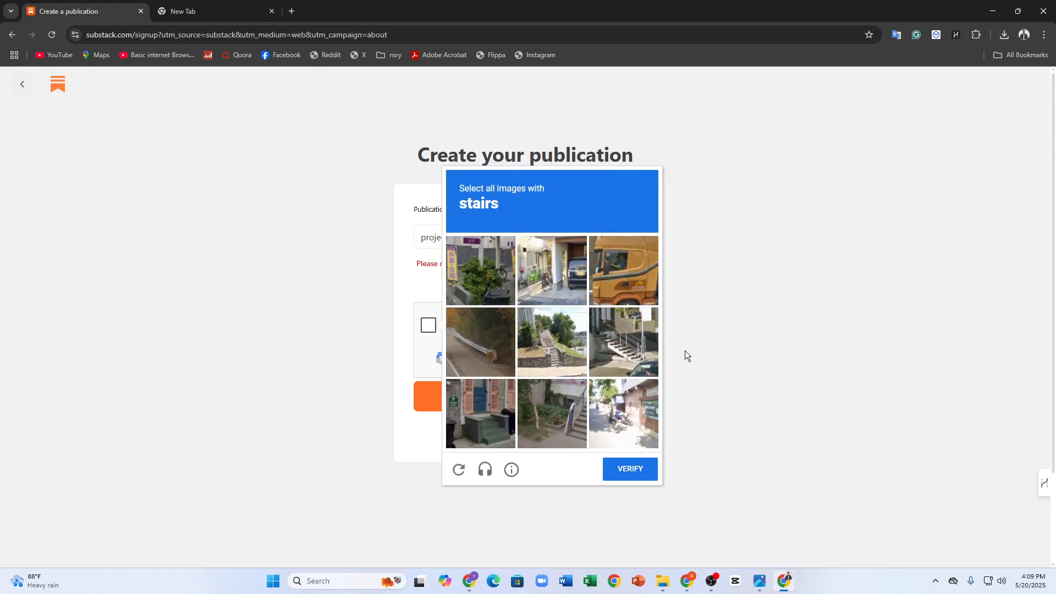
left_click(584, 334)
left_click(624, 347)
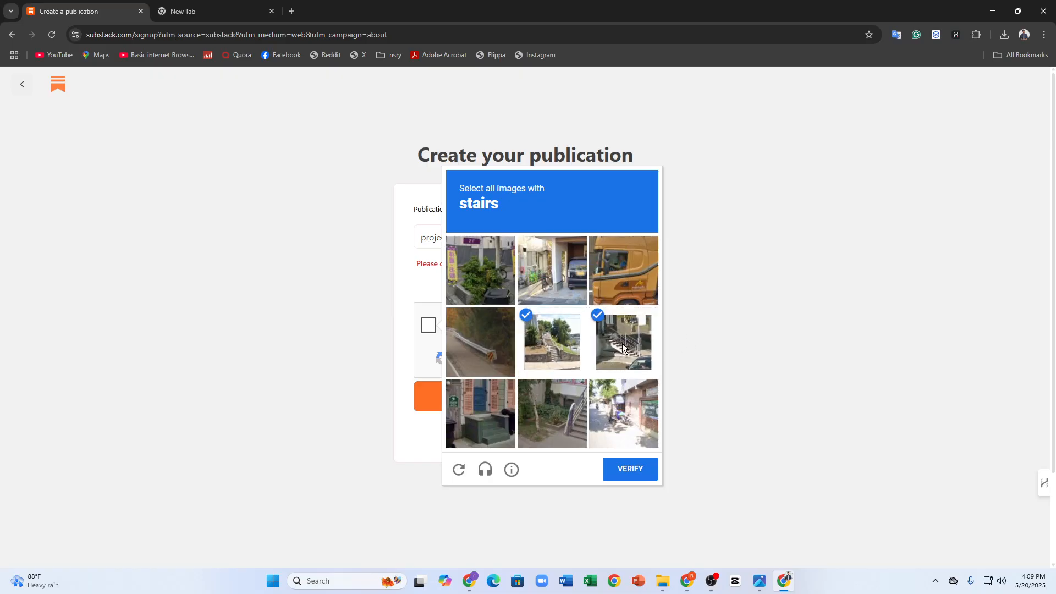
left_click(538, 422)
left_click(490, 421)
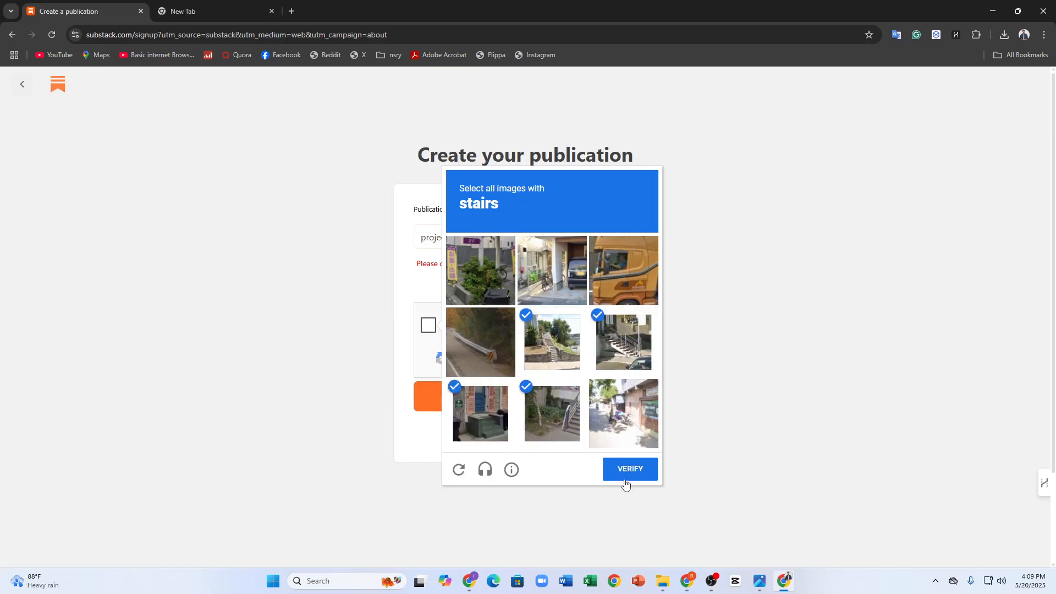
left_click(619, 464)
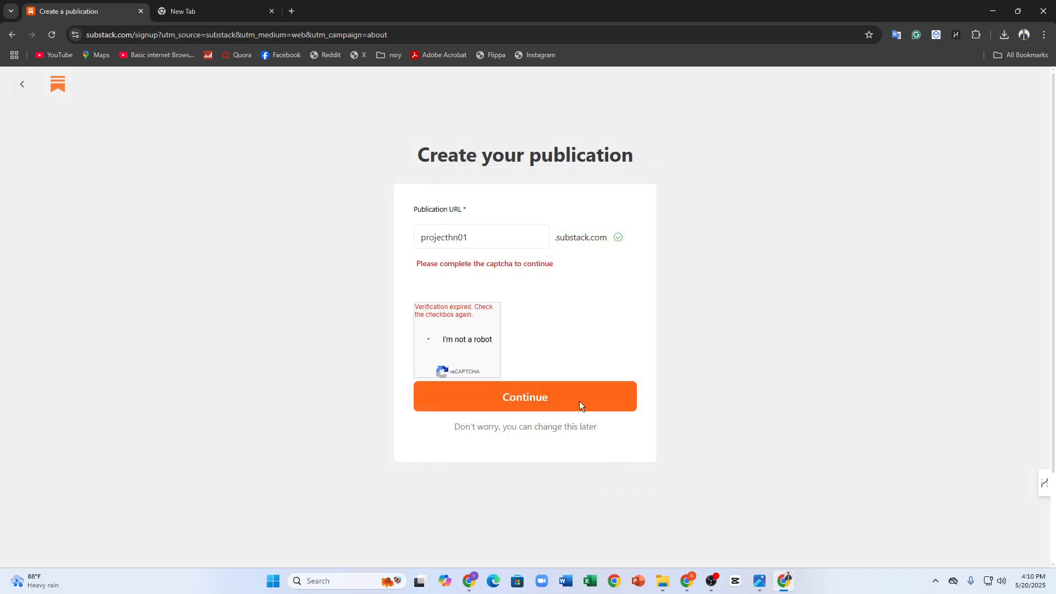
Restart the captcha and submit a selection of the images with tractors.
left_click(427, 337)
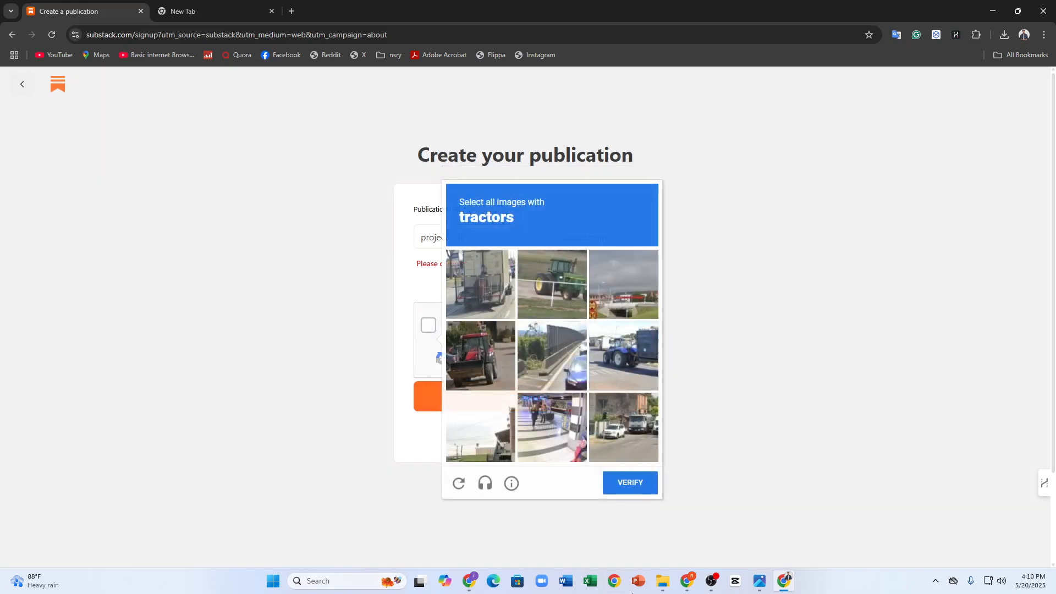
left_click(479, 259)
left_click(559, 269)
left_click(496, 353)
left_click(630, 359)
left_click(629, 437)
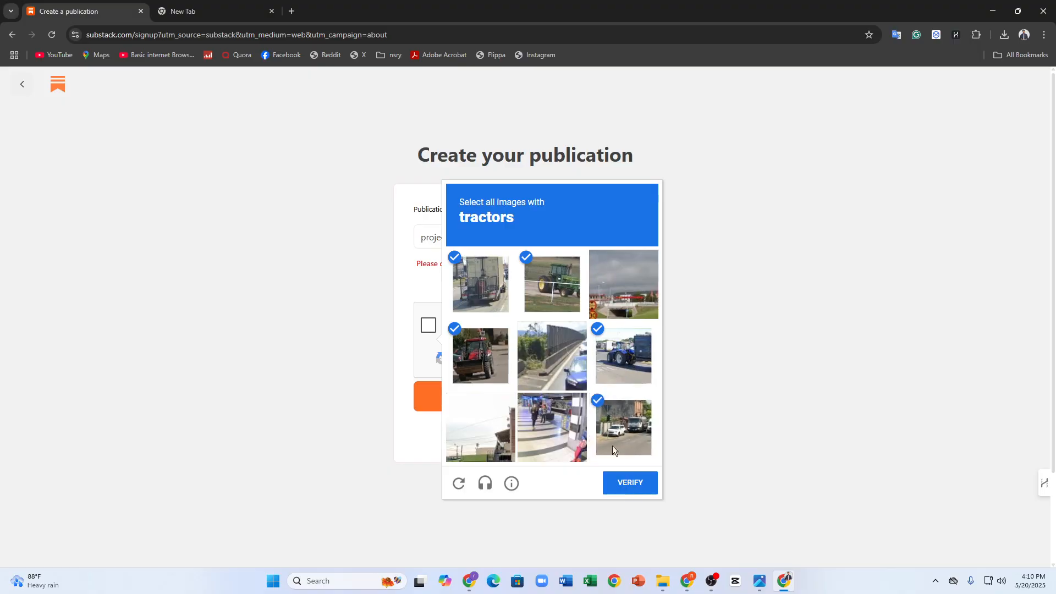
left_click(636, 487)
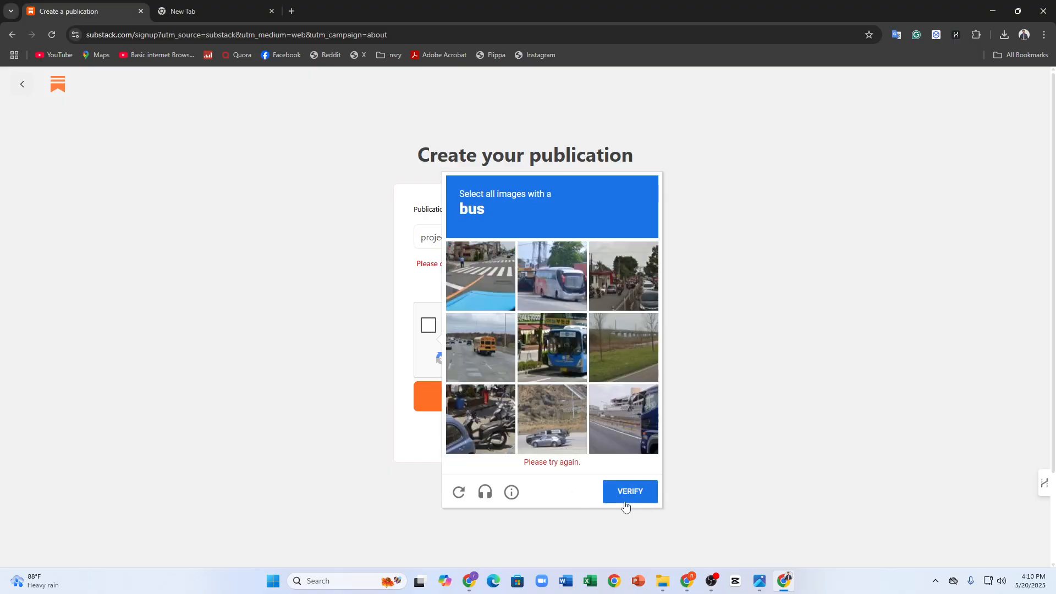
Select the images with a bus in the new captcha challenge and verify the answer.
left_click(552, 275)
left_click(481, 363)
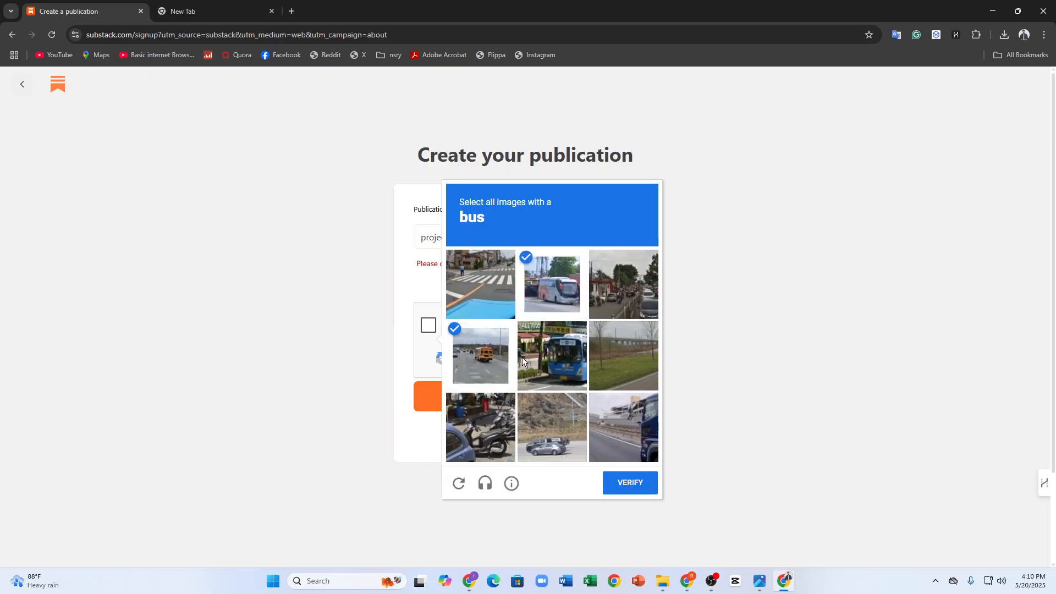
left_click(541, 373)
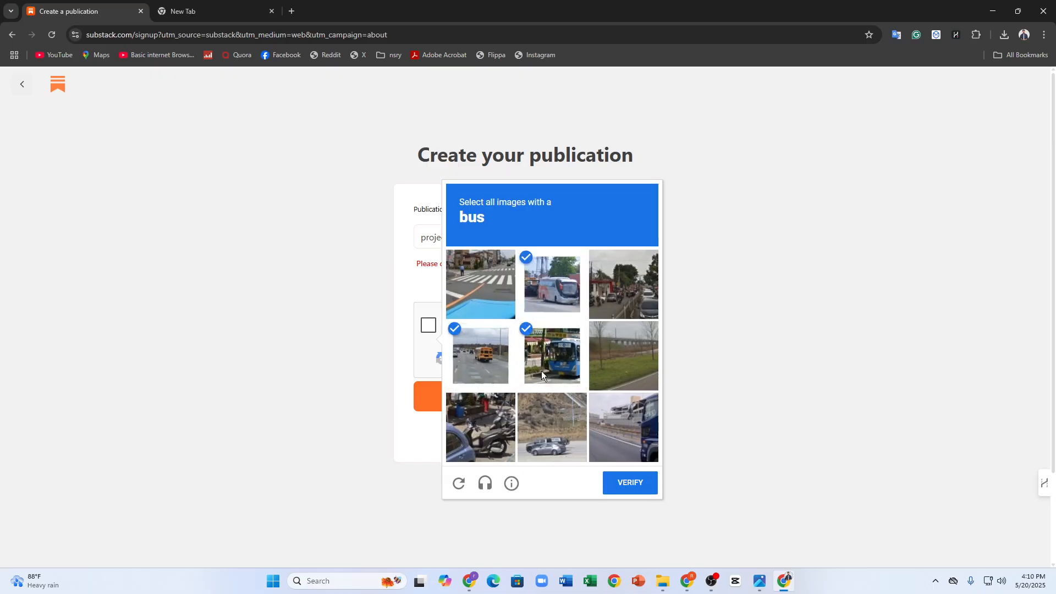
left_click(630, 429)
left_click(617, 481)
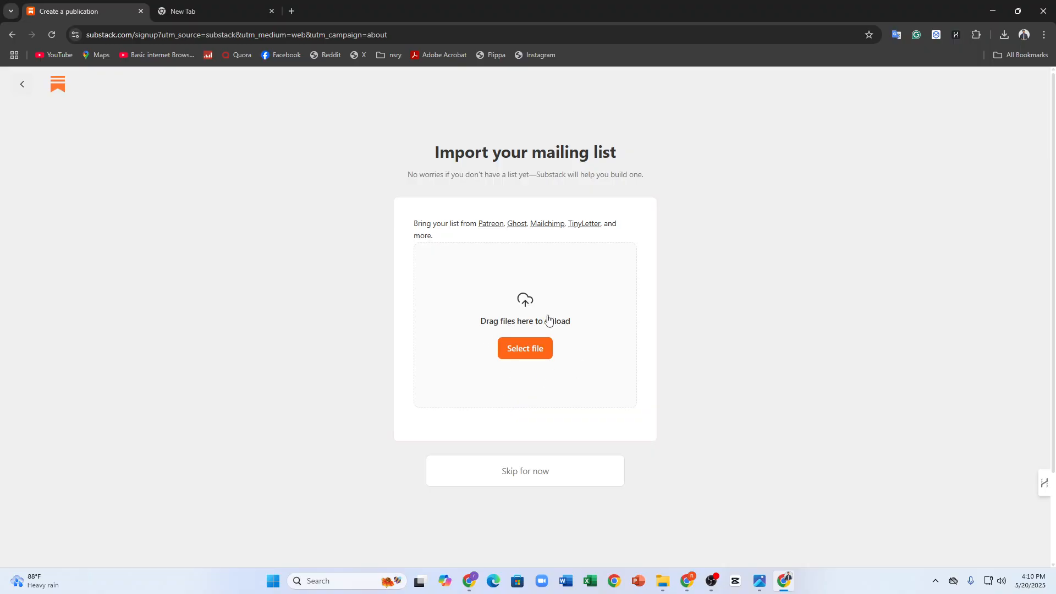
Try to import the Video Editing Tips MP4 from Downloads as the mailing list, confirming that these people opted in to receiving emails.
left_click(523, 353)
left_click(177, 136)
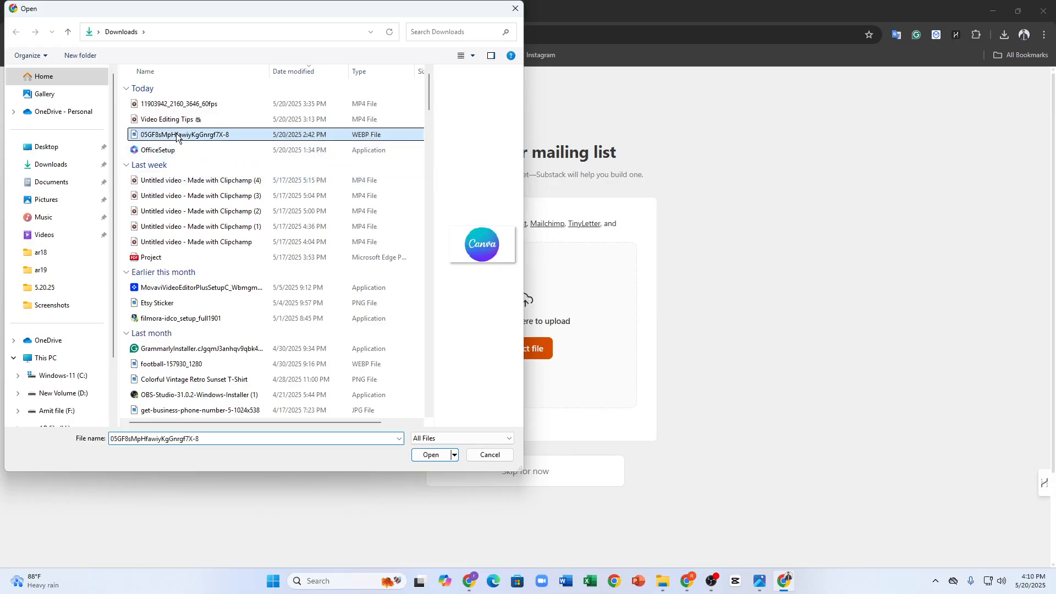
left_click(165, 121)
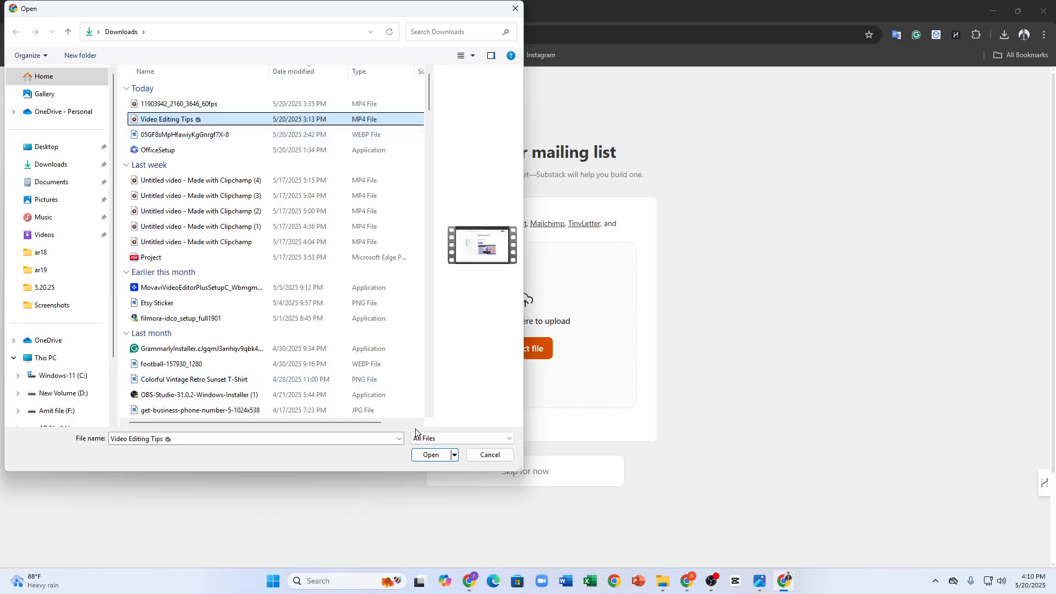
left_click(431, 454)
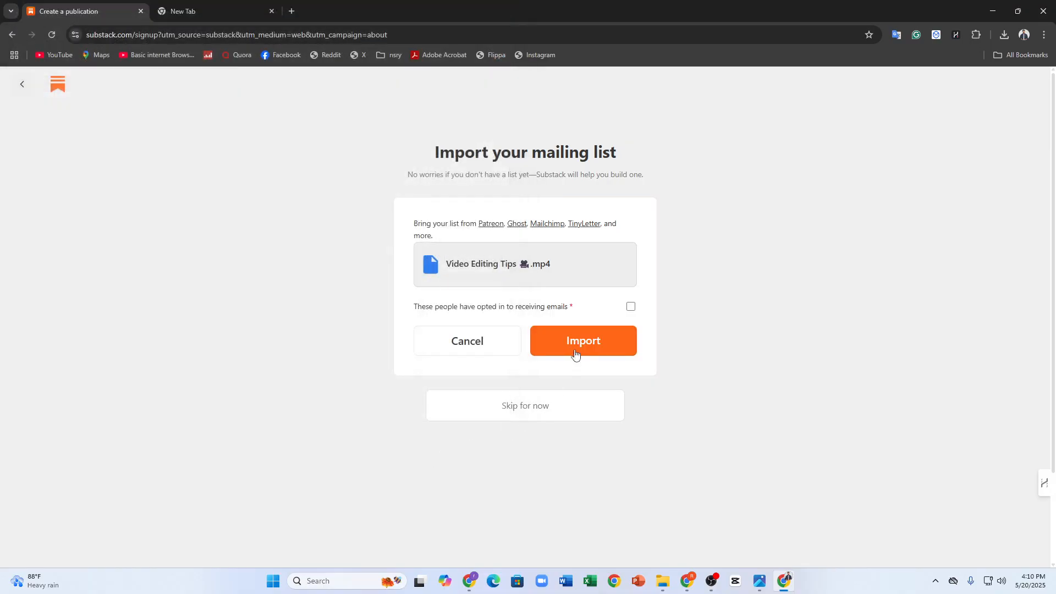
left_click_drag(412, 316, 717, 318)
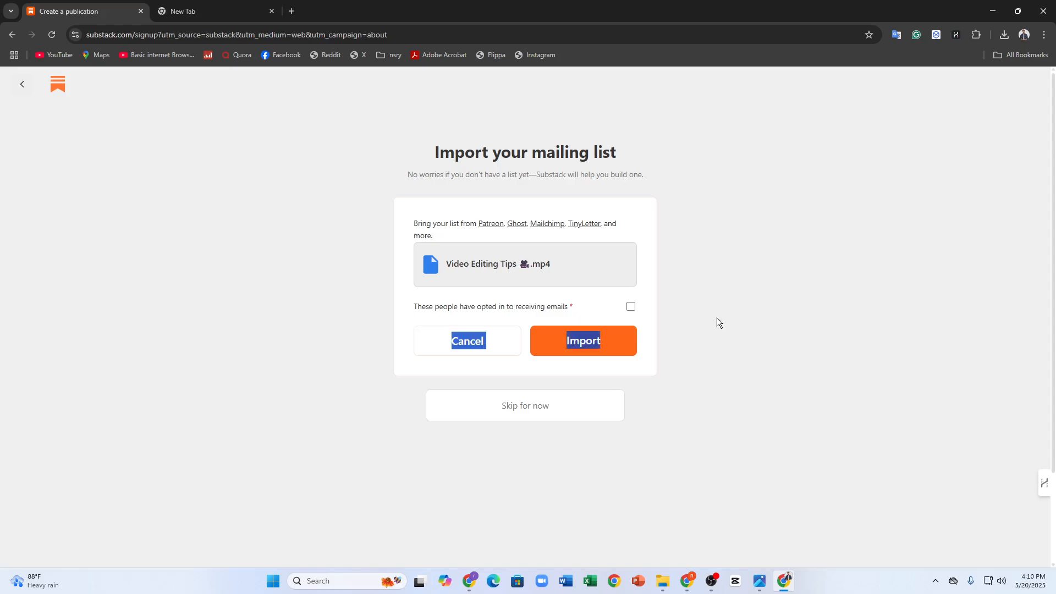
left_click(628, 308)
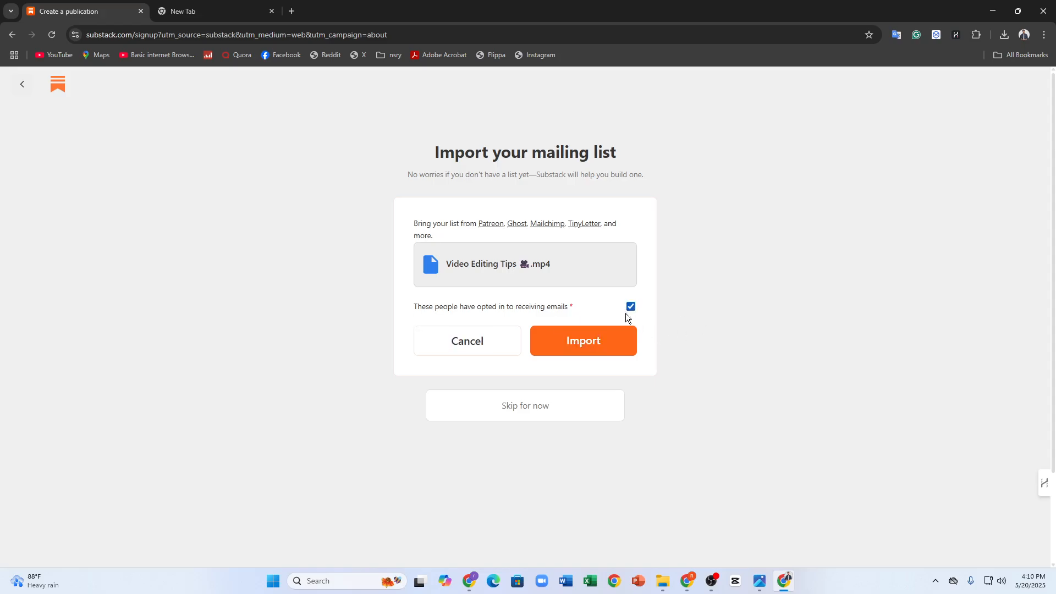
left_click(598, 351)
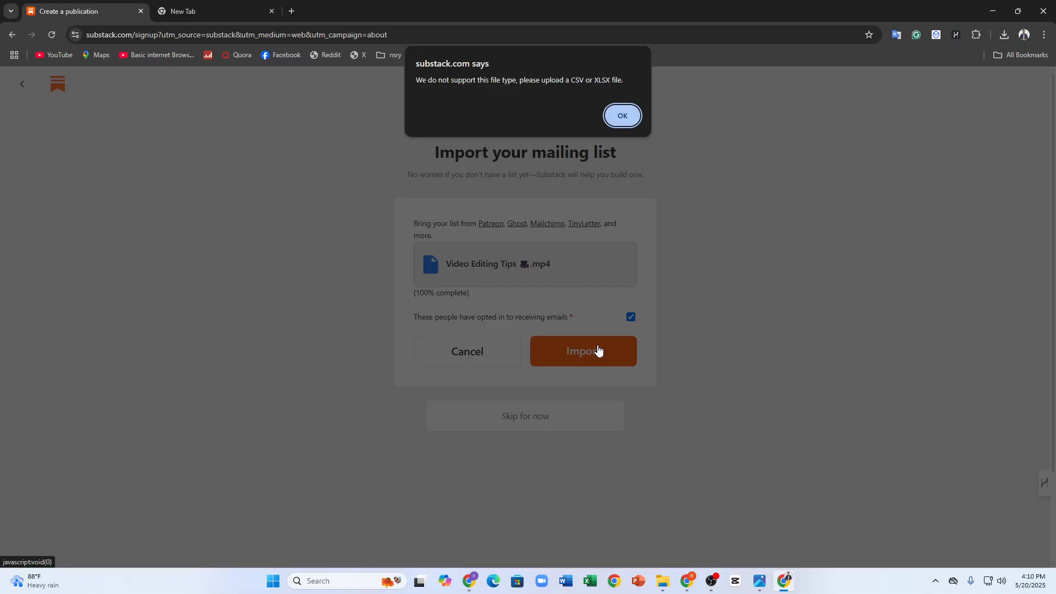
left_click(622, 116)
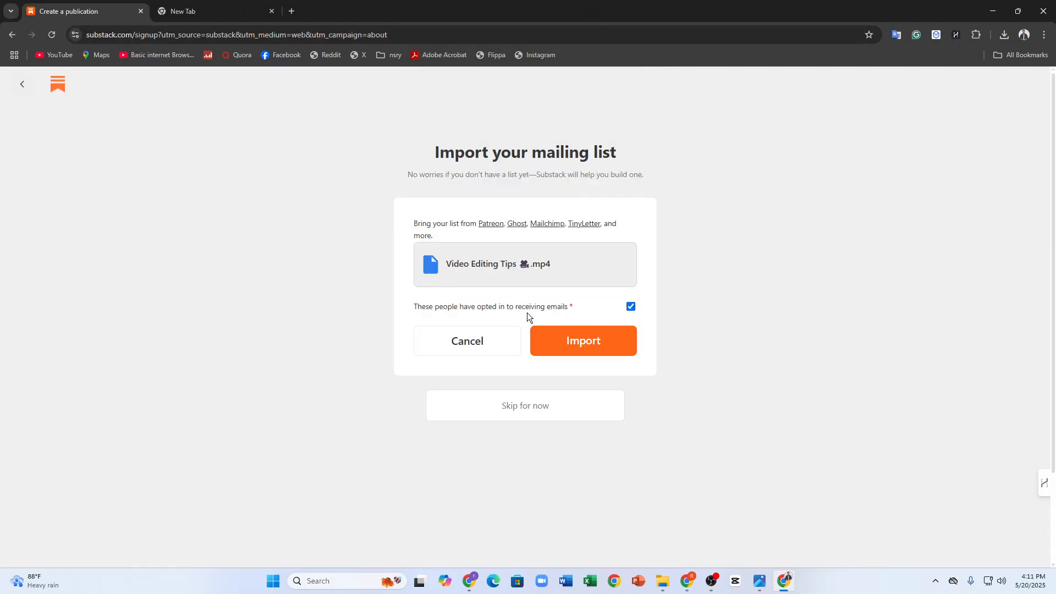
Skip the mailing list import and fill the subscriber fields with the saved e-mail address.
left_click(523, 399)
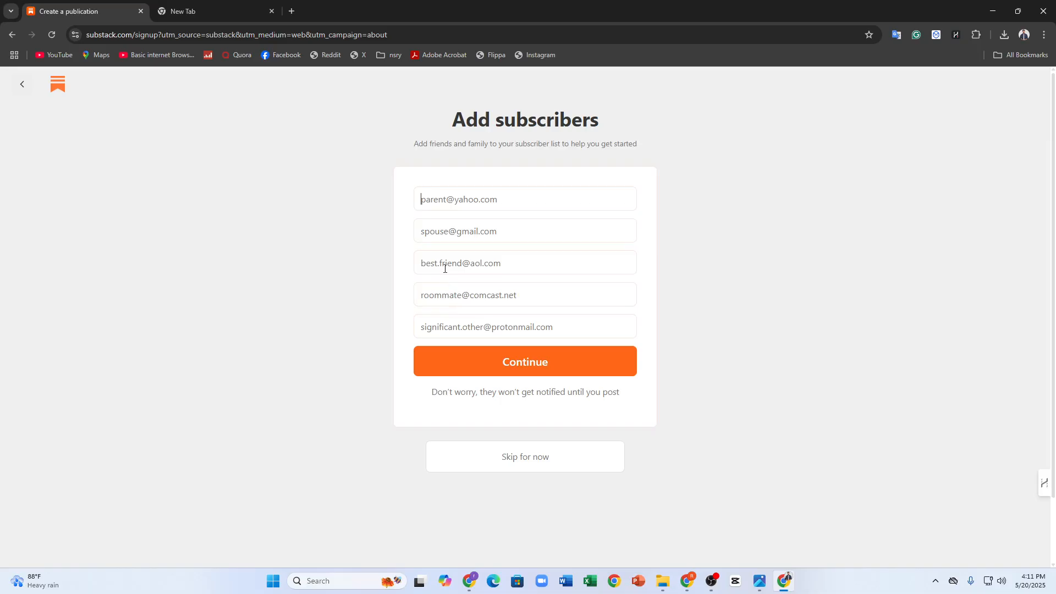
left_click(464, 206)
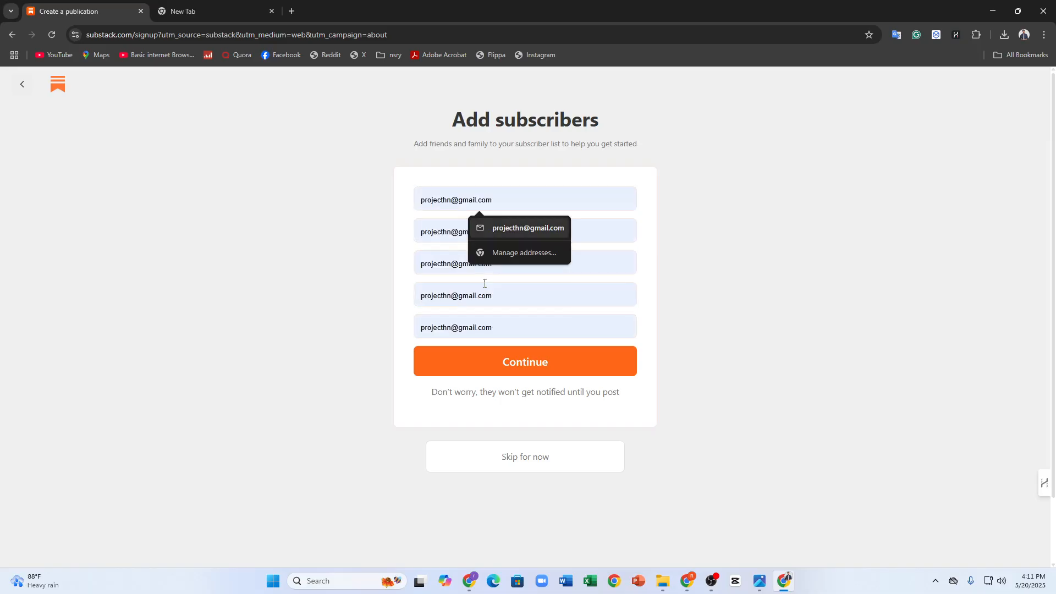
left_click(490, 230)
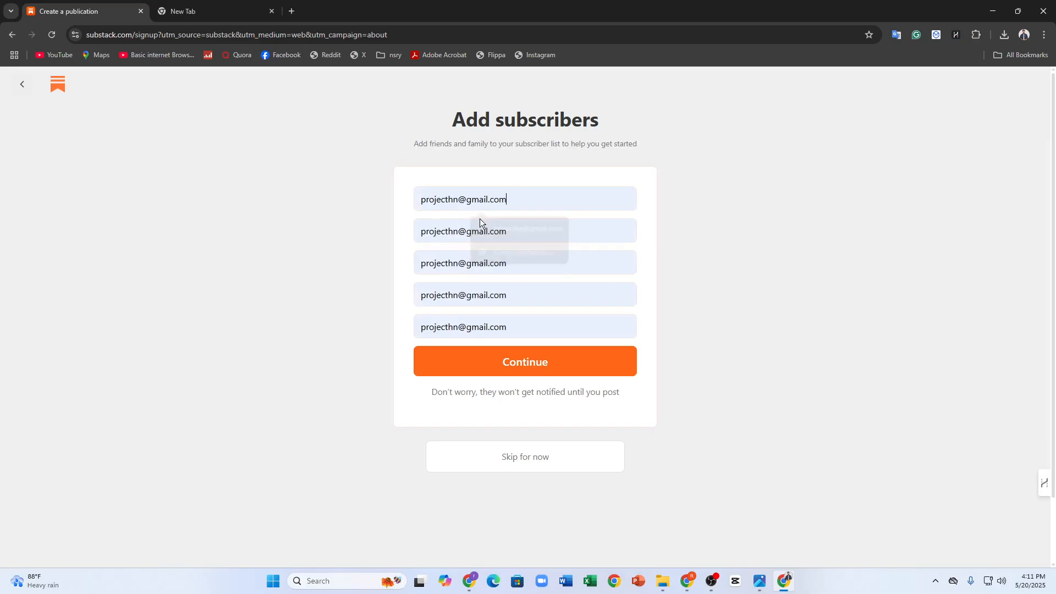
Add 01 before the @ in the first two subscriber e-mail addresses and submit the subscriber list.
left_click(460, 203)
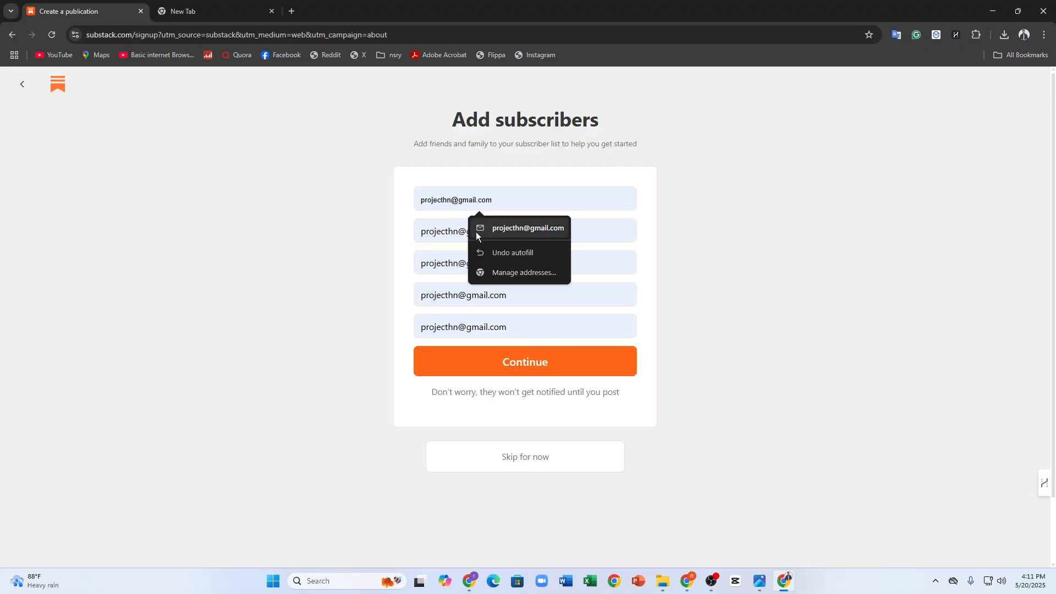
type("01")
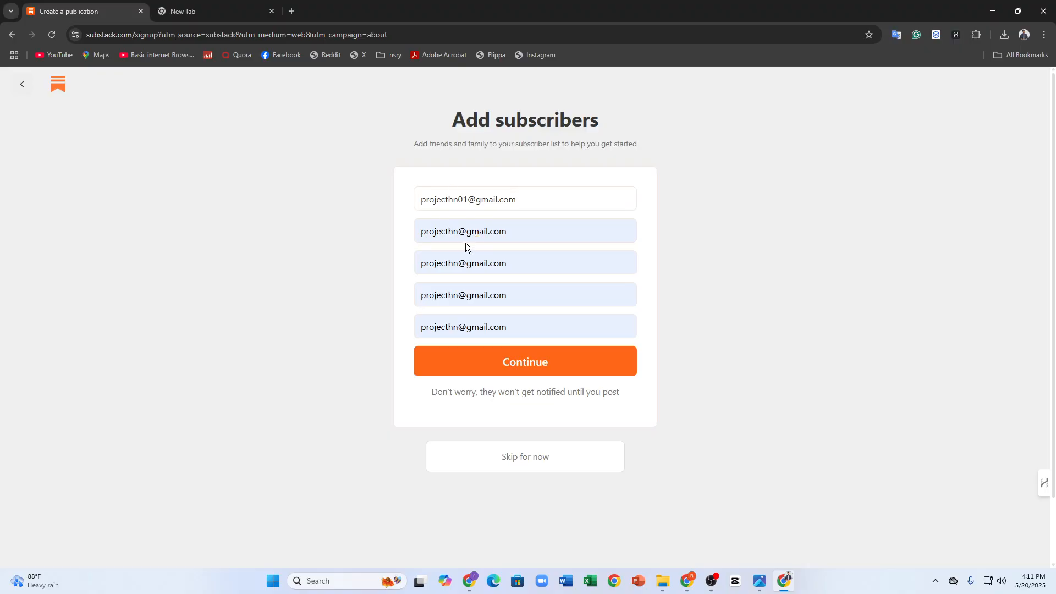
left_click(466, 240)
type("01")
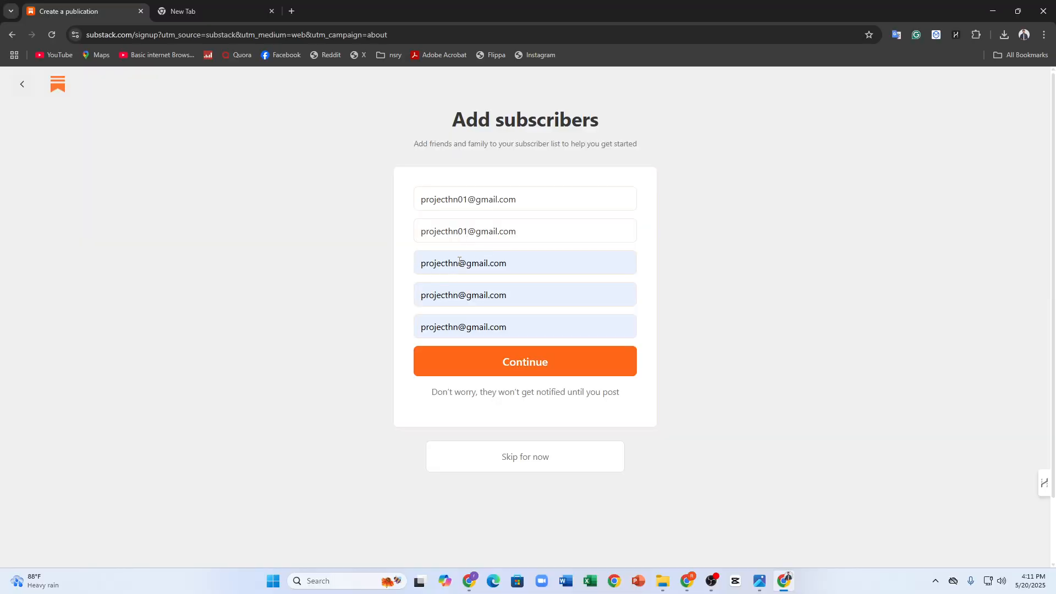
left_click(492, 369)
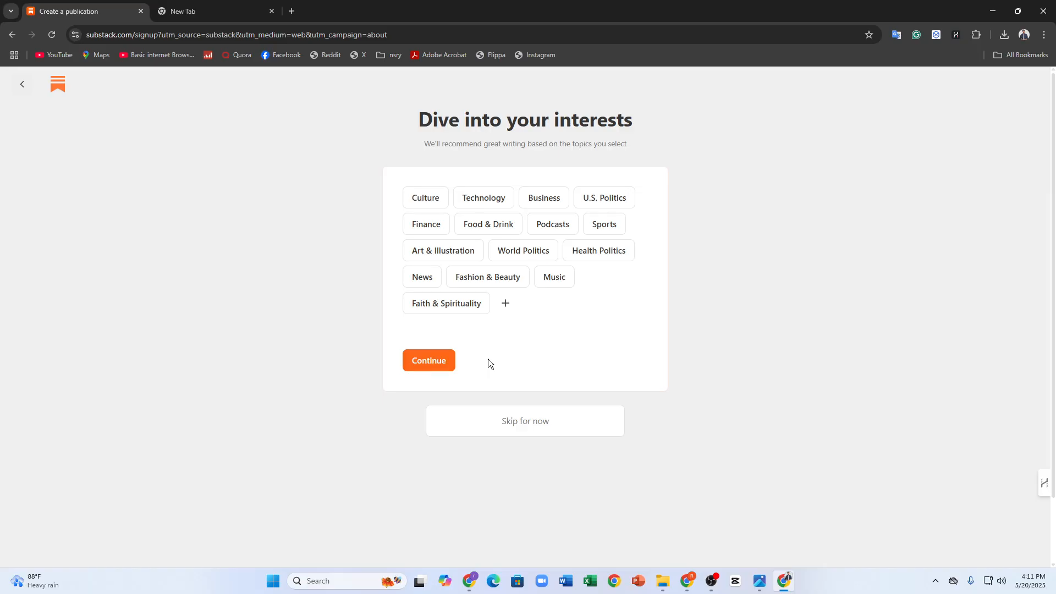
Choose Technology, Artificial Intelligence, Cybersecurity, Finance, Investing and Personal Finance as interests and submit them.
left_click(498, 202)
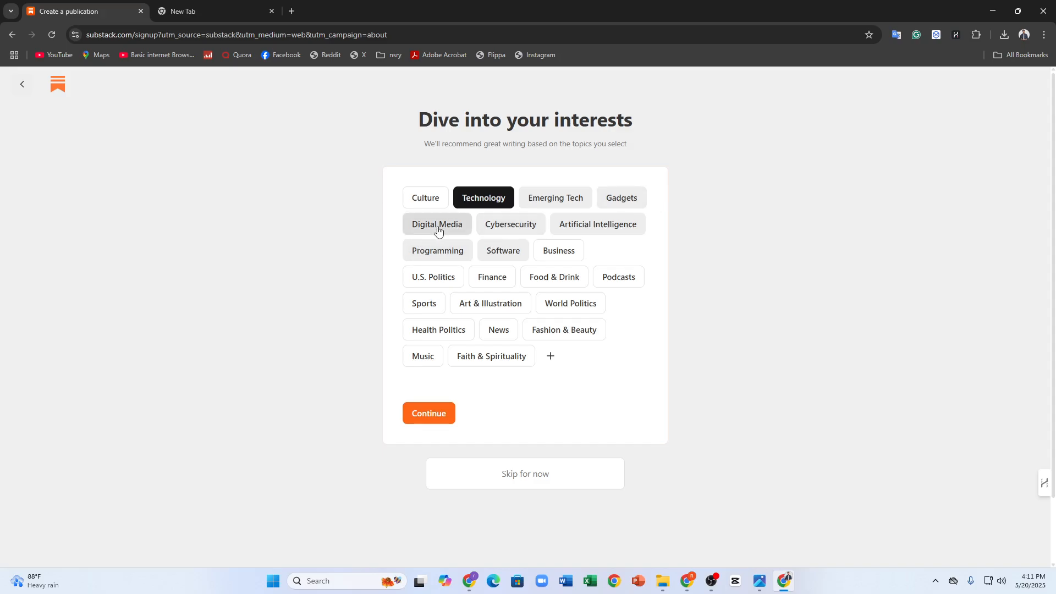
left_click(571, 224)
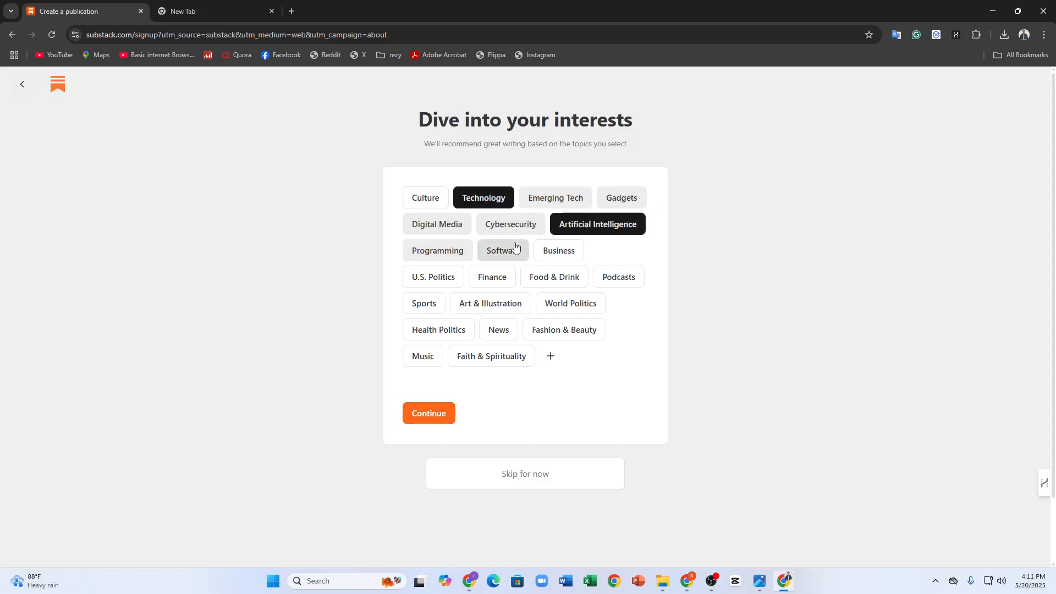
left_click(505, 221)
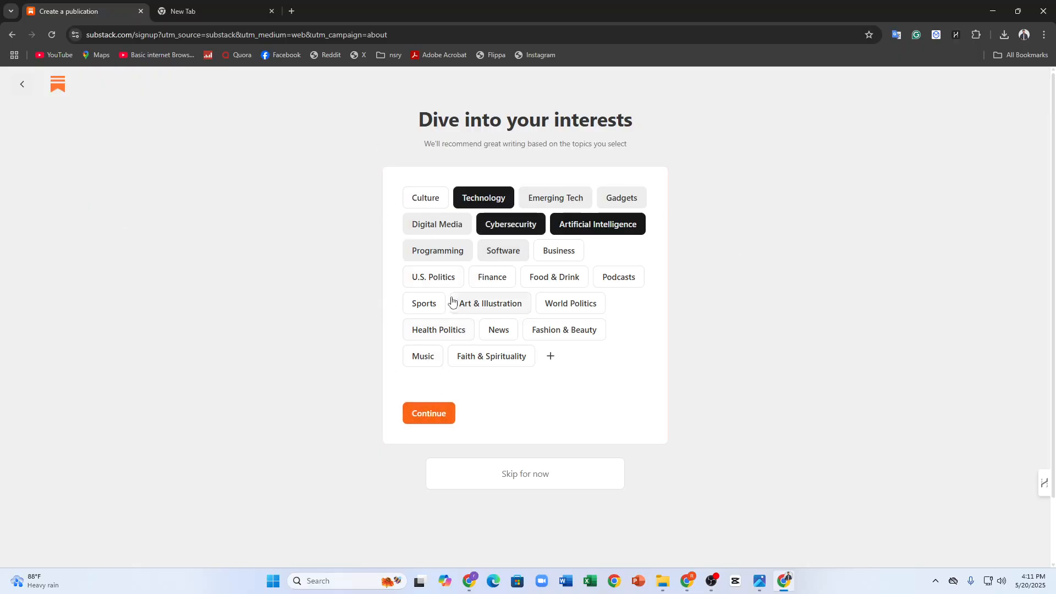
left_click(442, 281)
left_click(437, 278)
left_click(488, 280)
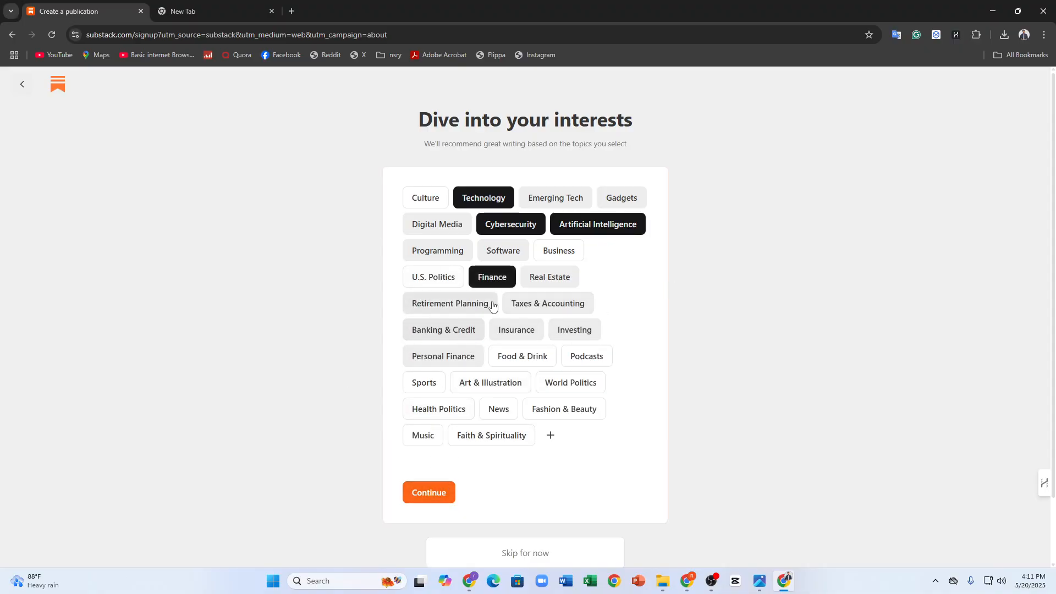
left_click(575, 332)
left_click(432, 358)
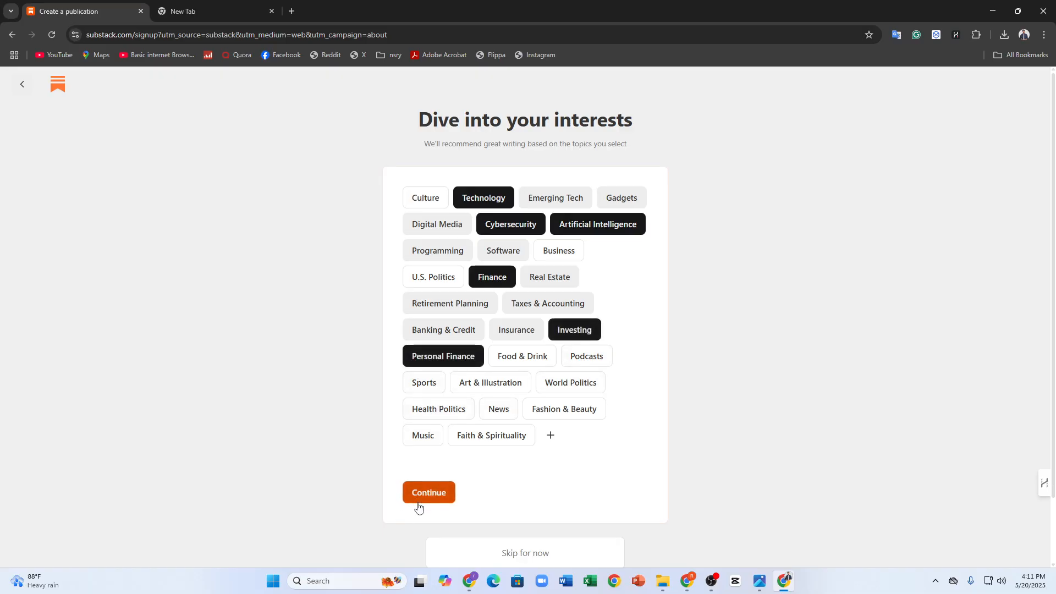
left_click(436, 495)
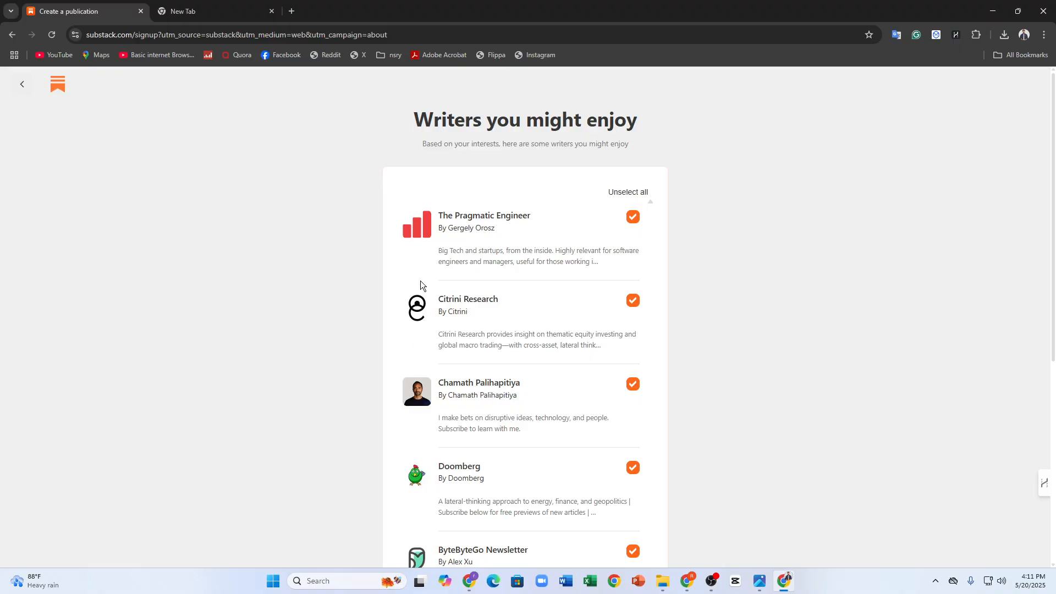
Review the suggested writers, finish the signup and open the new publication's dashboard.
scroll(418, 228, "down", 6)
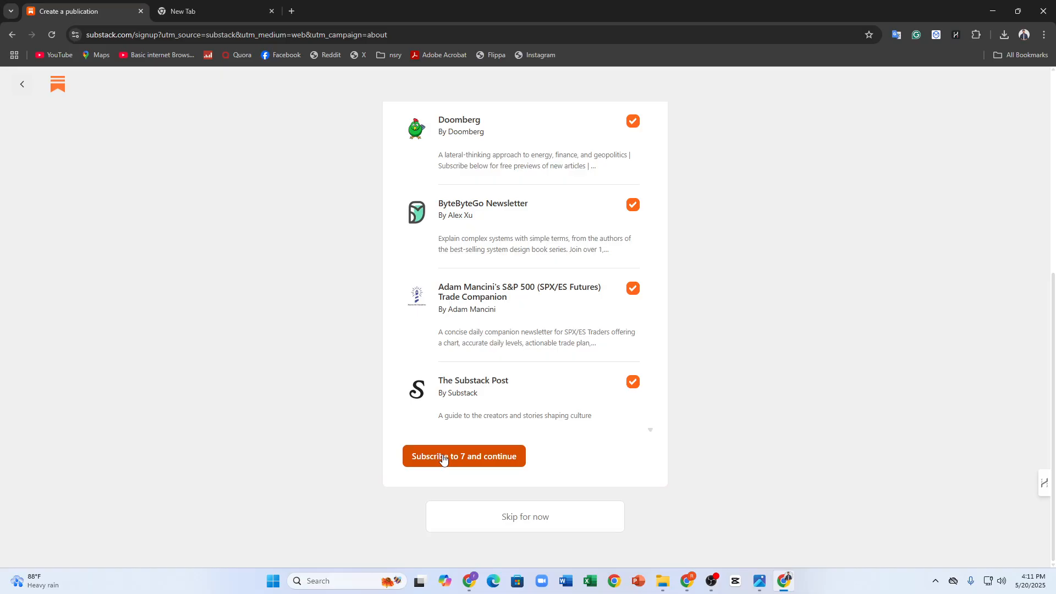
scroll(506, 288, "up", 6)
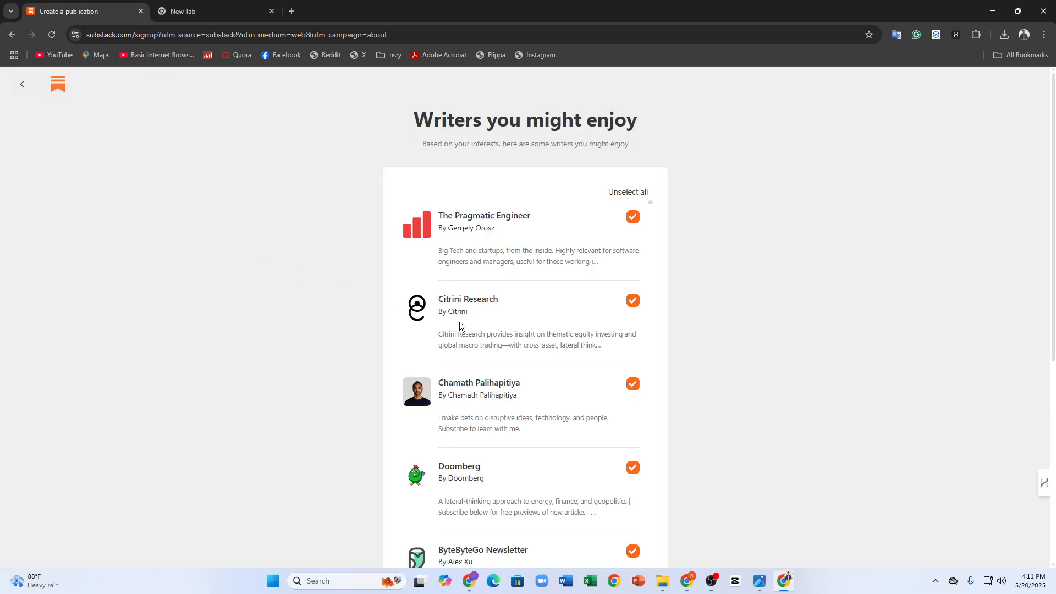
scroll(491, 345, "down", 6)
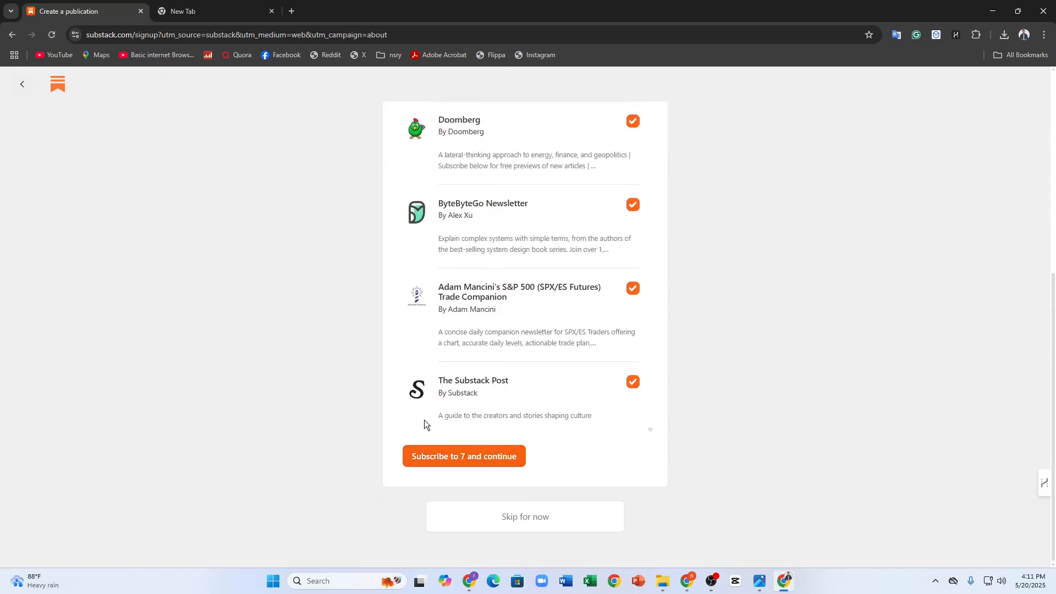
scroll(494, 297, "up", 7)
scroll(481, 429, "down", 6)
left_click(501, 482)
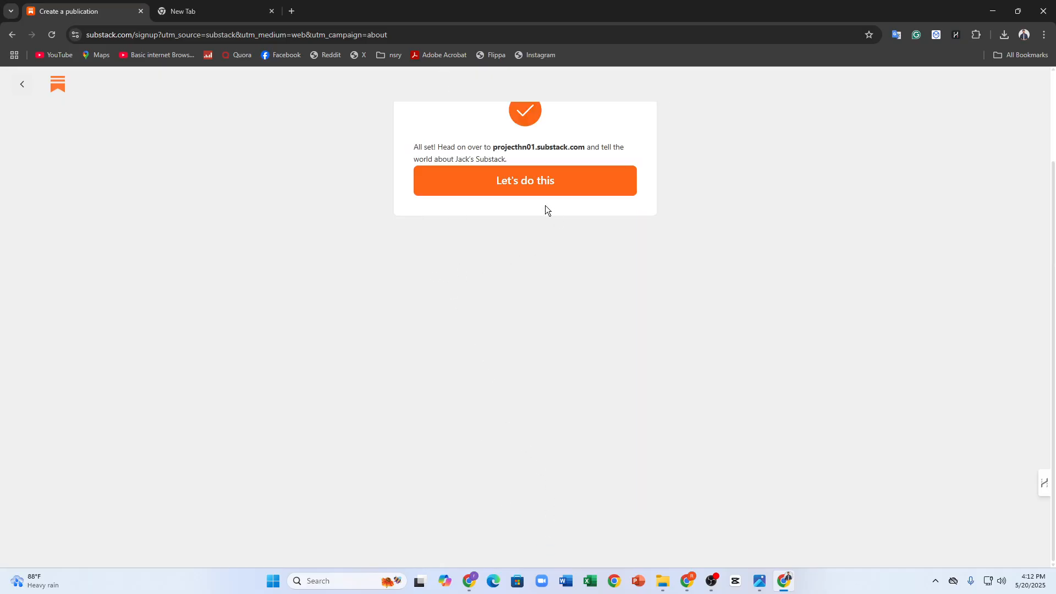
left_click(536, 191)
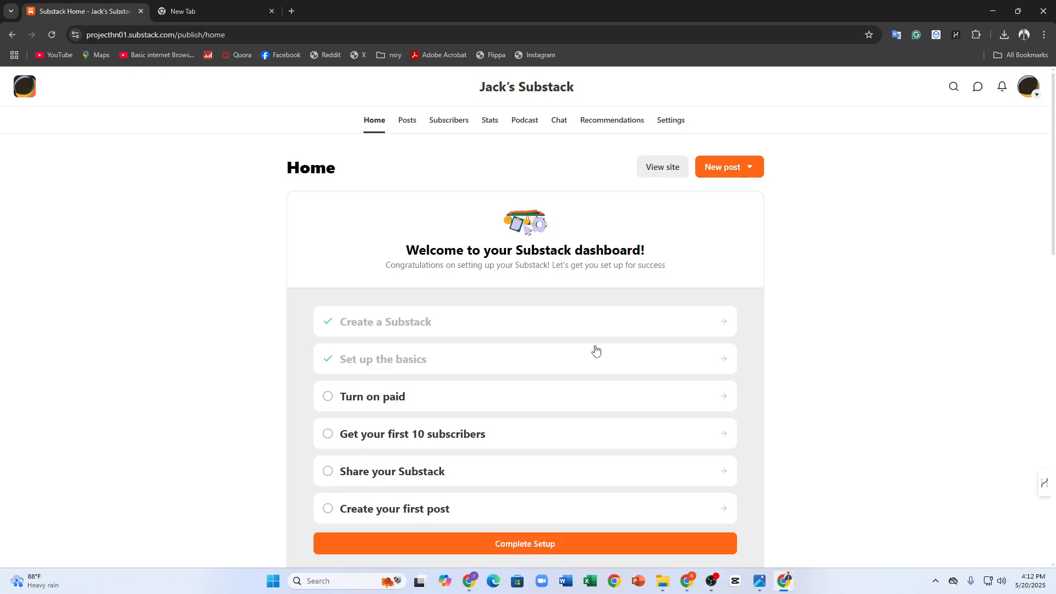
View the publication's public site, examine its Coming soon post and return to the dashboard.
left_click(655, 167)
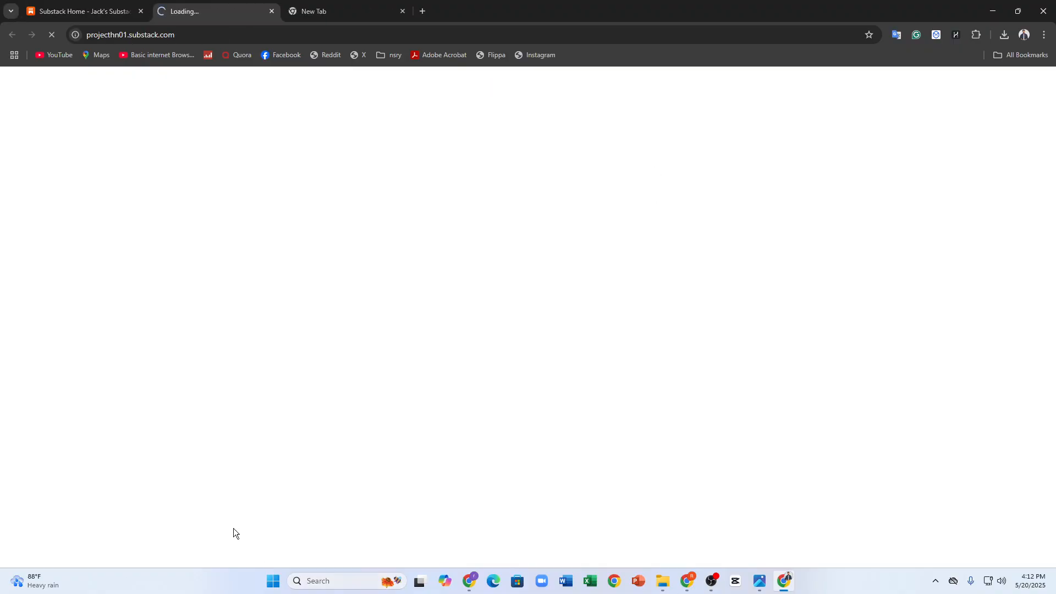
triple_click(280, 151)
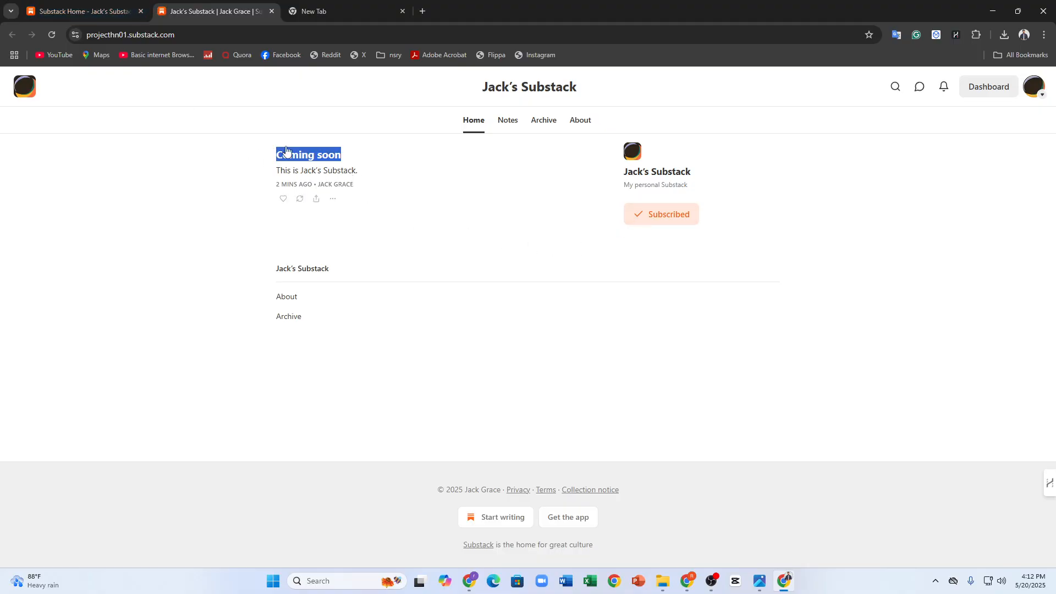
left_click_drag(279, 150, 679, 417)
left_click(628, 417)
left_click(82, 11)
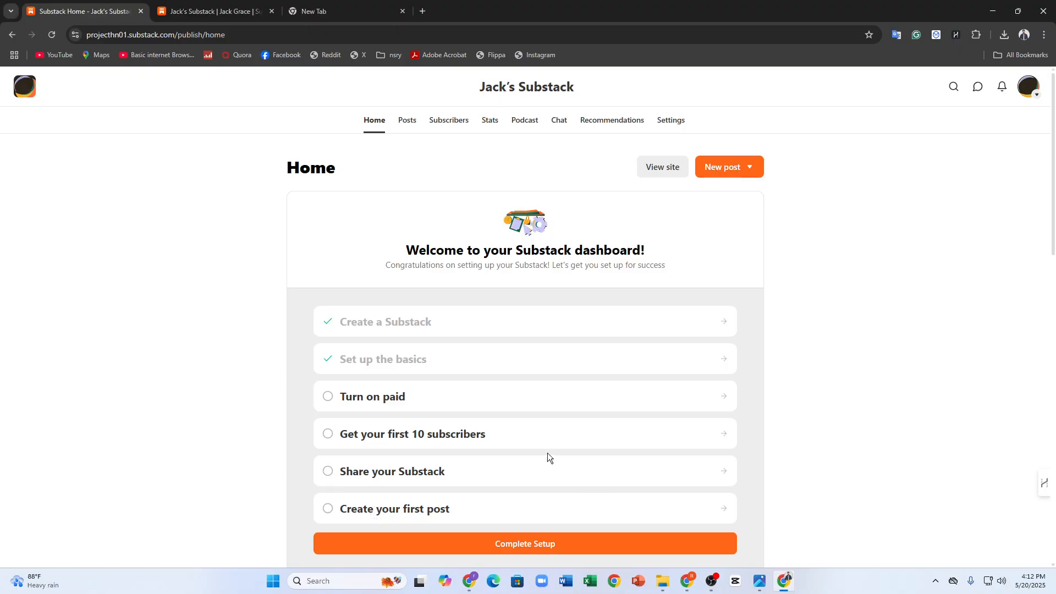
Skip the Stripe connection for paid subscriptions and look through the methods for getting the first 10 subscribers.
left_click(379, 396)
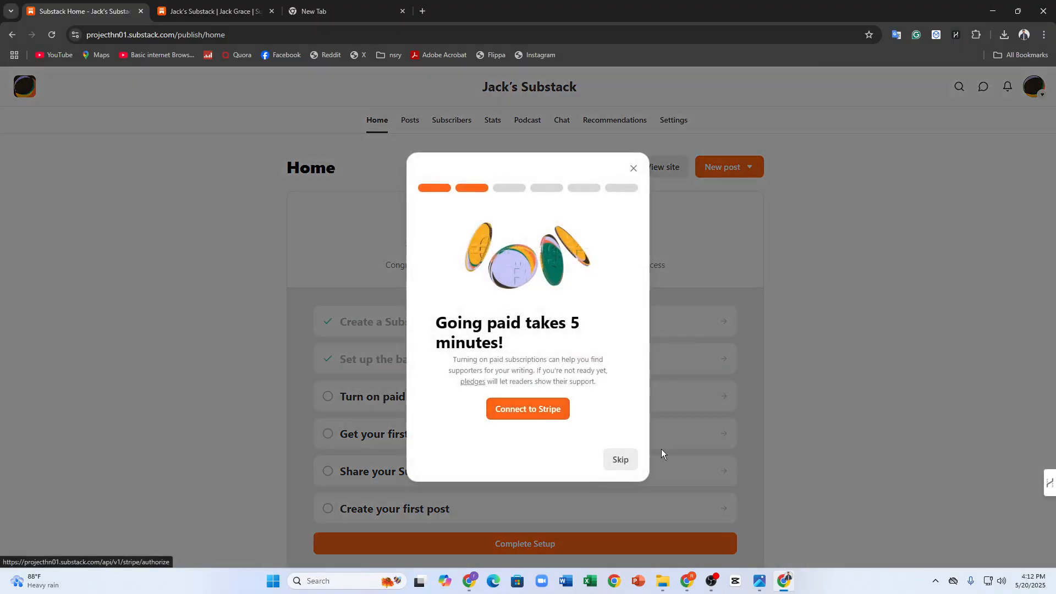
left_click(621, 459)
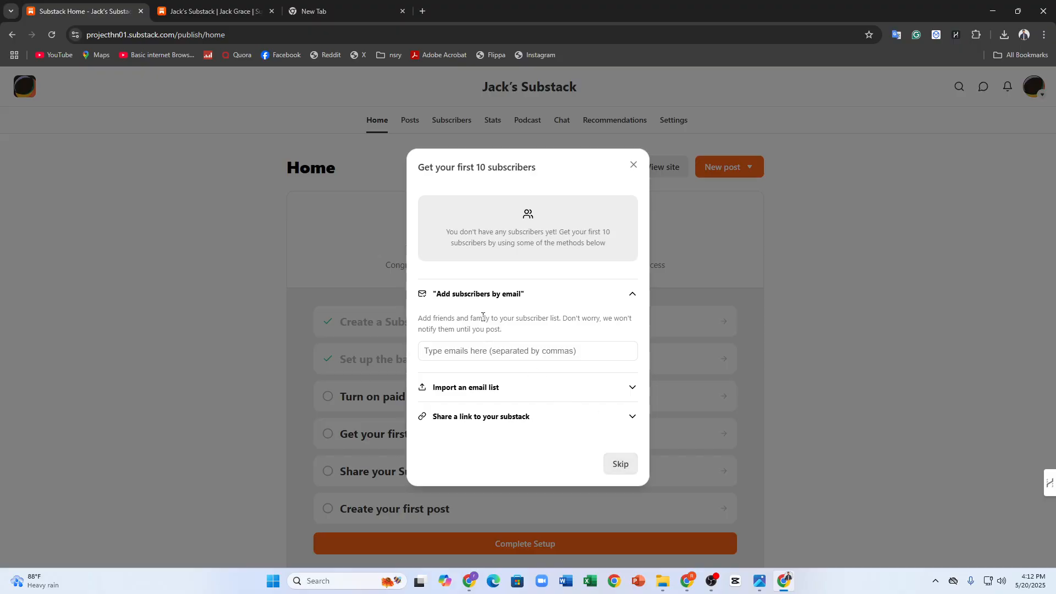
left_click(566, 351)
left_click(478, 414)
left_click(490, 330)
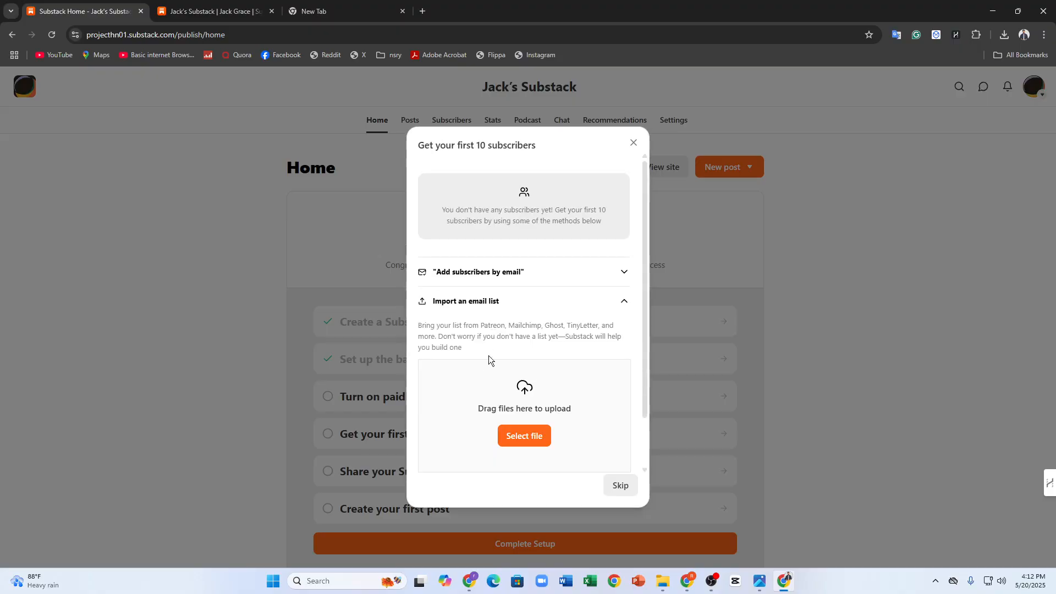
left_click(623, 301)
left_click(609, 430)
scroll(511, 440, "down", 3)
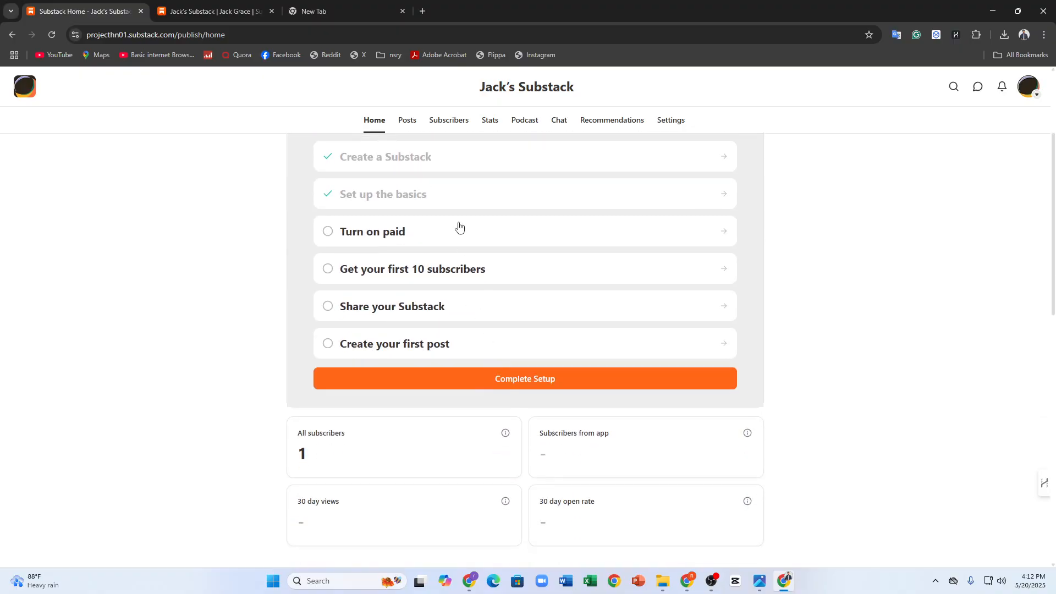
left_click(441, 282)
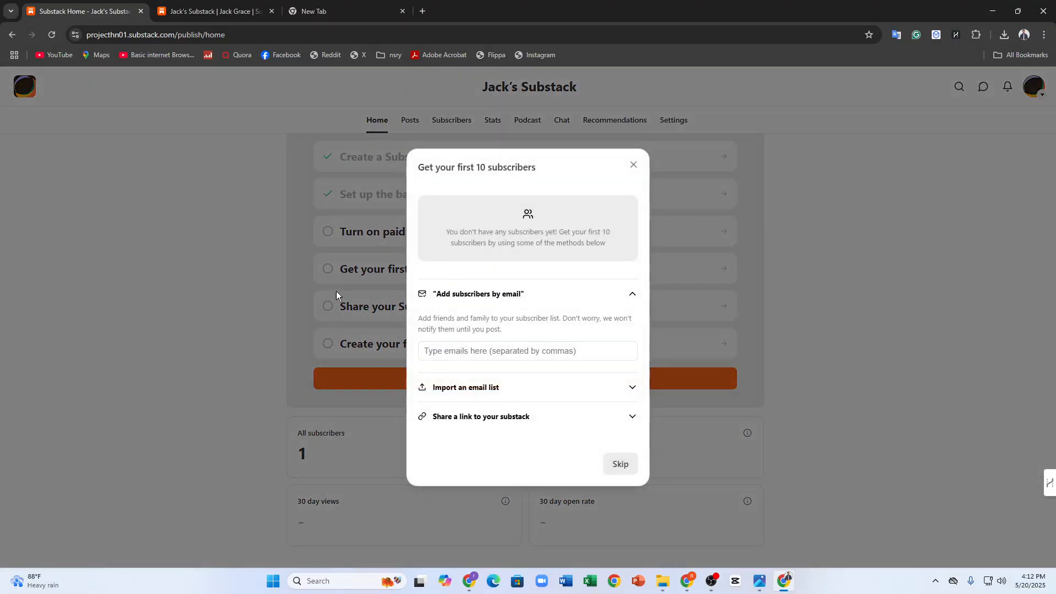
left_click(350, 294)
Copy the publication's share link and look at the additional sharing destinations.
left_click(358, 306)
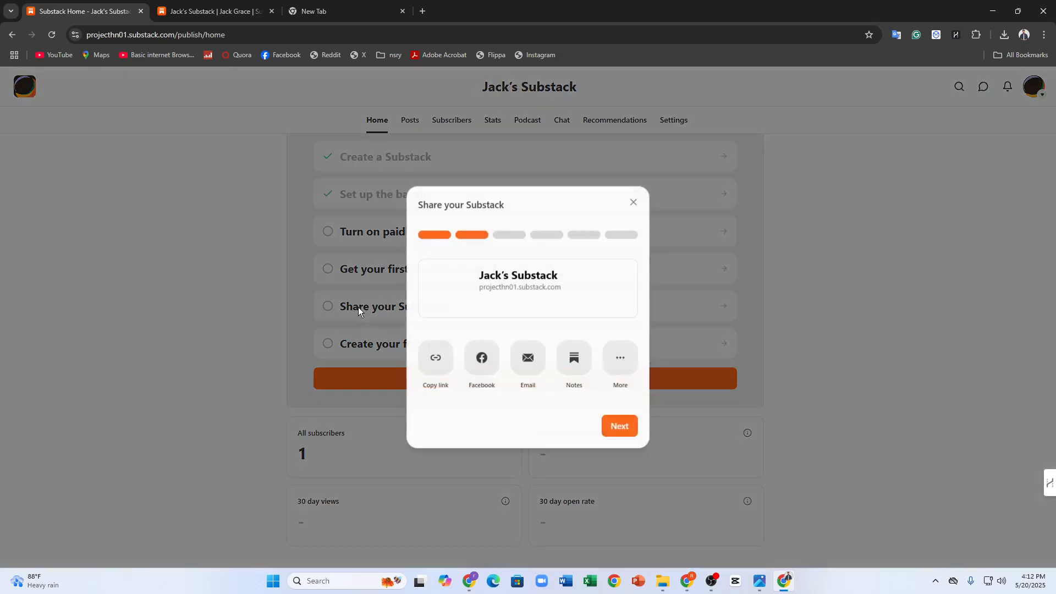
left_click(433, 359)
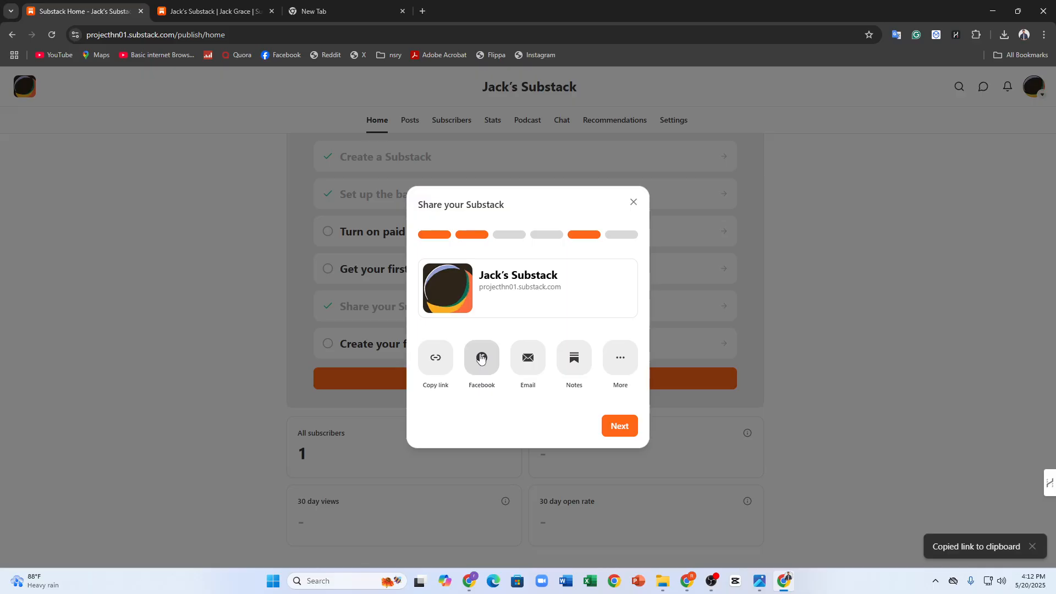
left_click(614, 364)
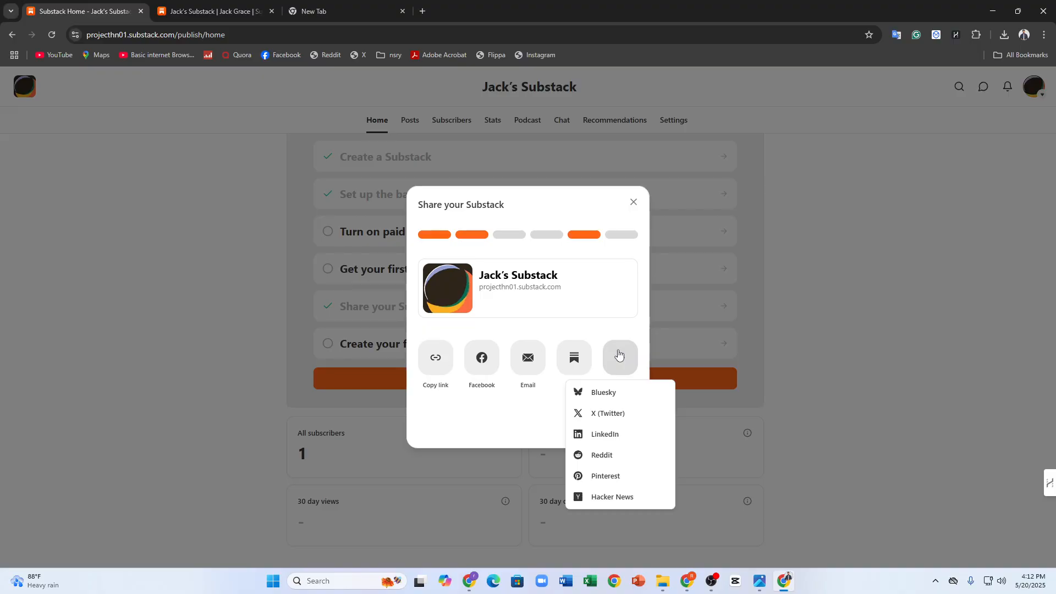
right_click(618, 355)
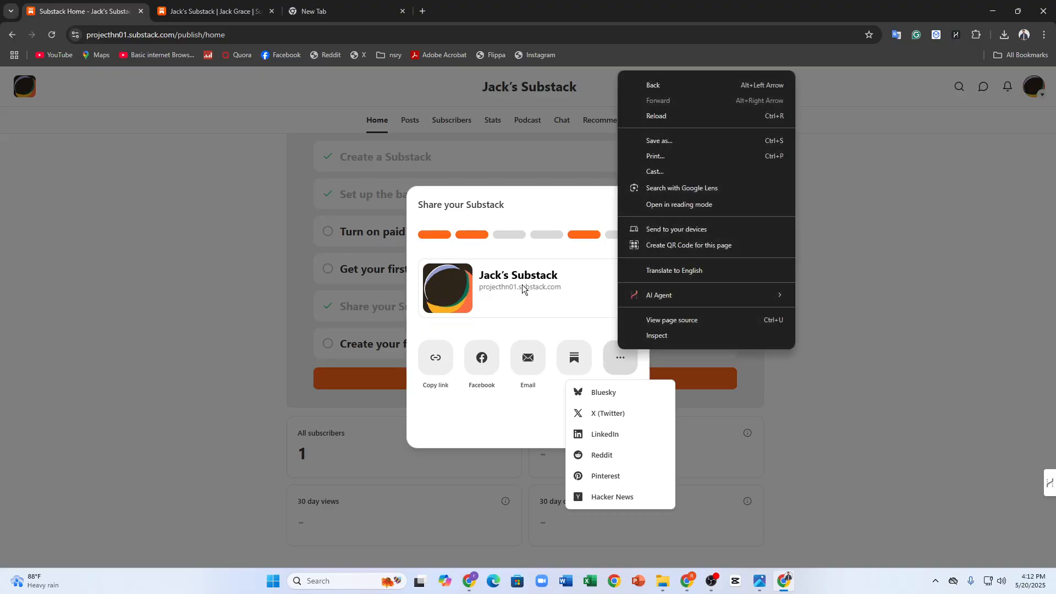
left_click(618, 357)
Start the first post and give it the title "First Post" and the subtitle "Subscribe".
left_click(616, 432)
left_click(585, 469)
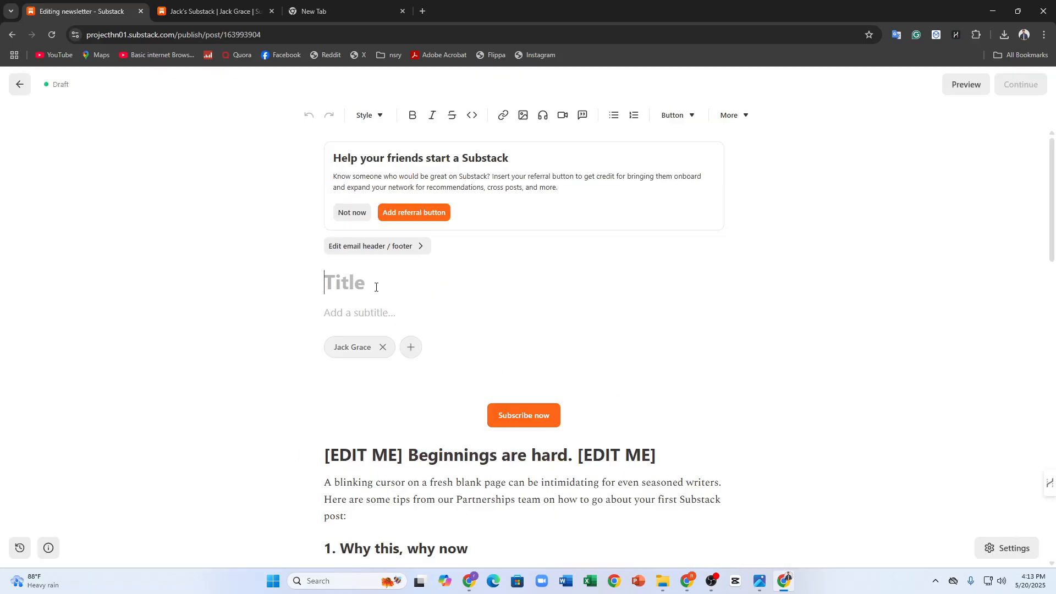
type("Fler")
key("BackSpace")
key("BackSpace")
key("BackSpace")
type("irst ")
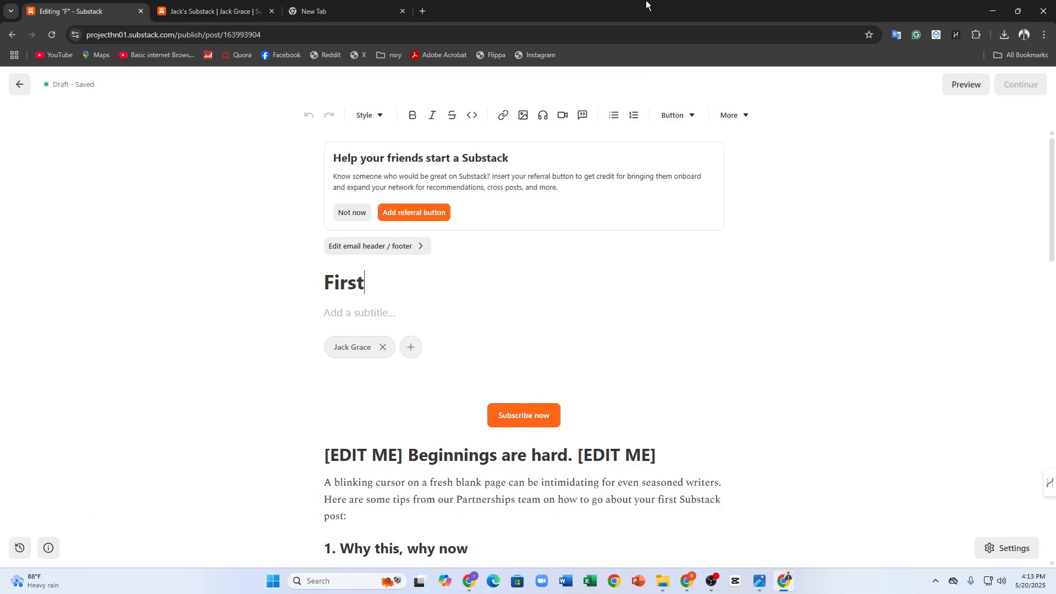
type("Post")
left_click(385, 309)
type("Sub")
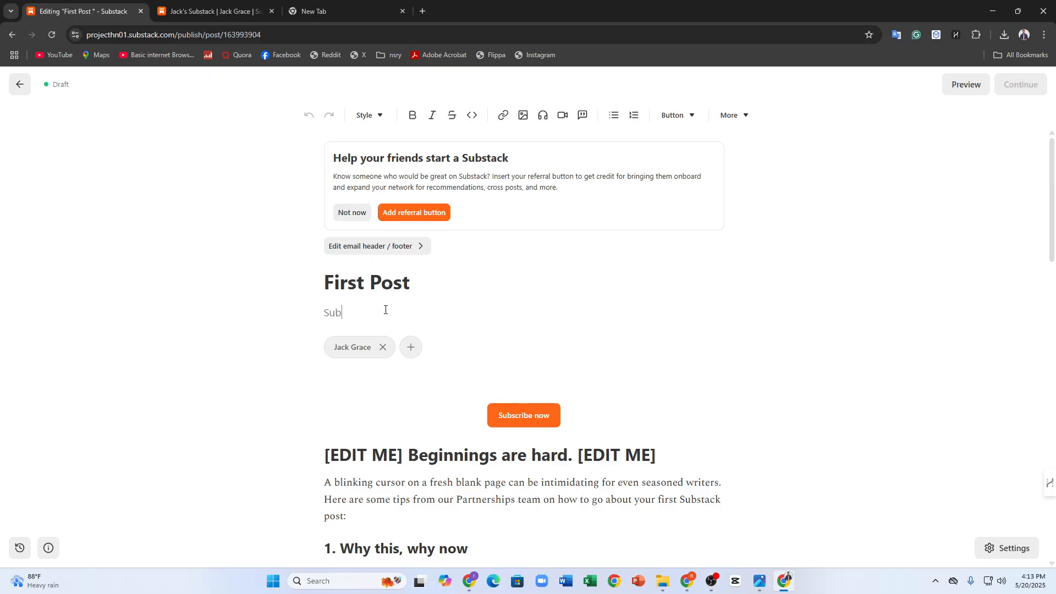
type("scribe")
Open the subscribe page linked in the post and look at its pledge options, including the Founding plan.
left_click(515, 418)
left_click(515, 417)
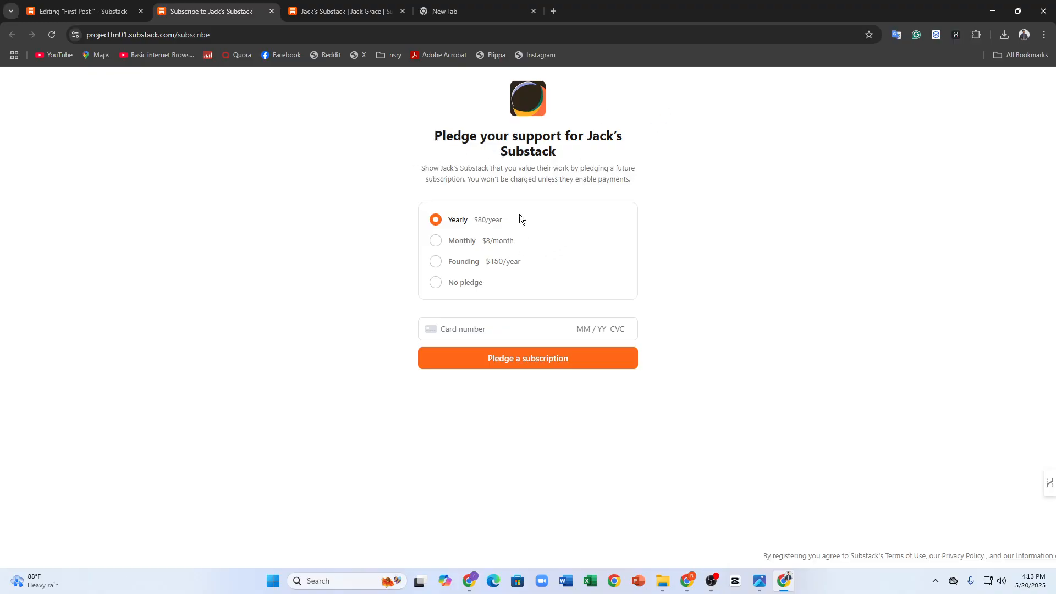
left_click_drag(484, 227, 528, 277)
left_click(519, 269)
left_click(435, 264)
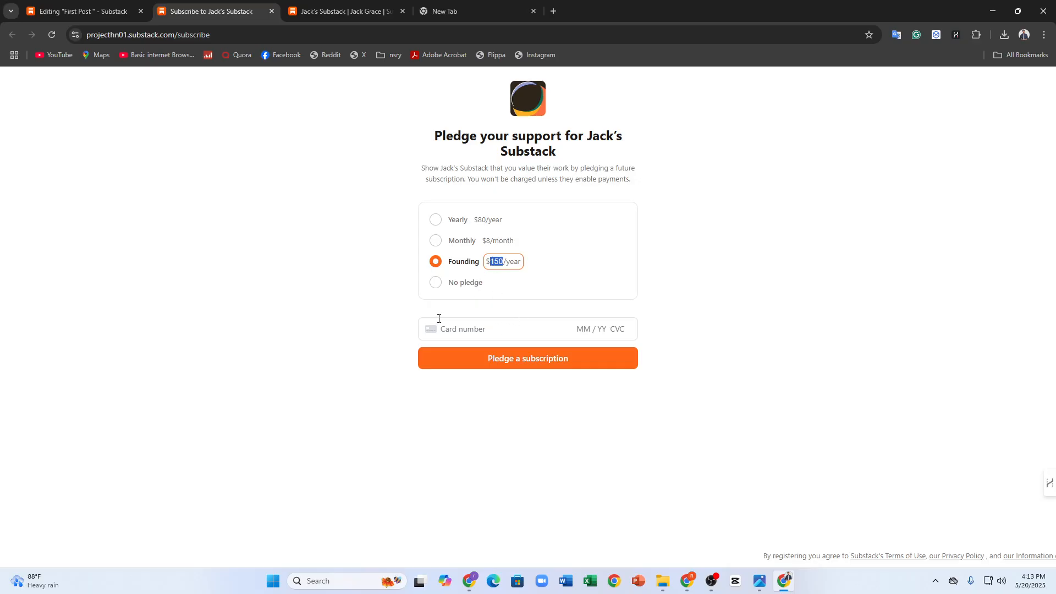
Choose No pledge and continue without pledging to the recommendation question.
left_click(434, 283)
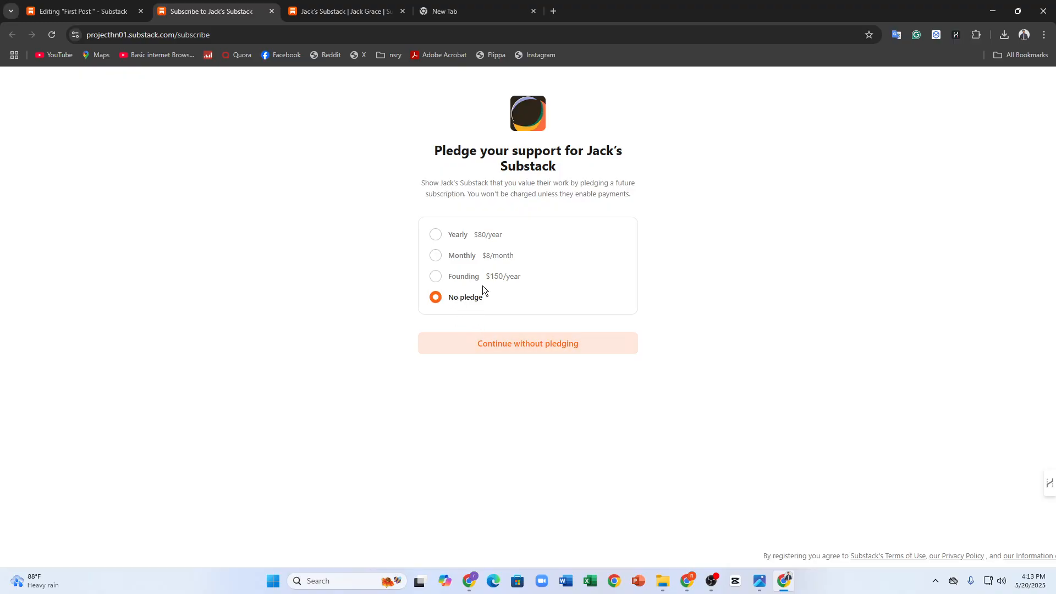
left_click(493, 347)
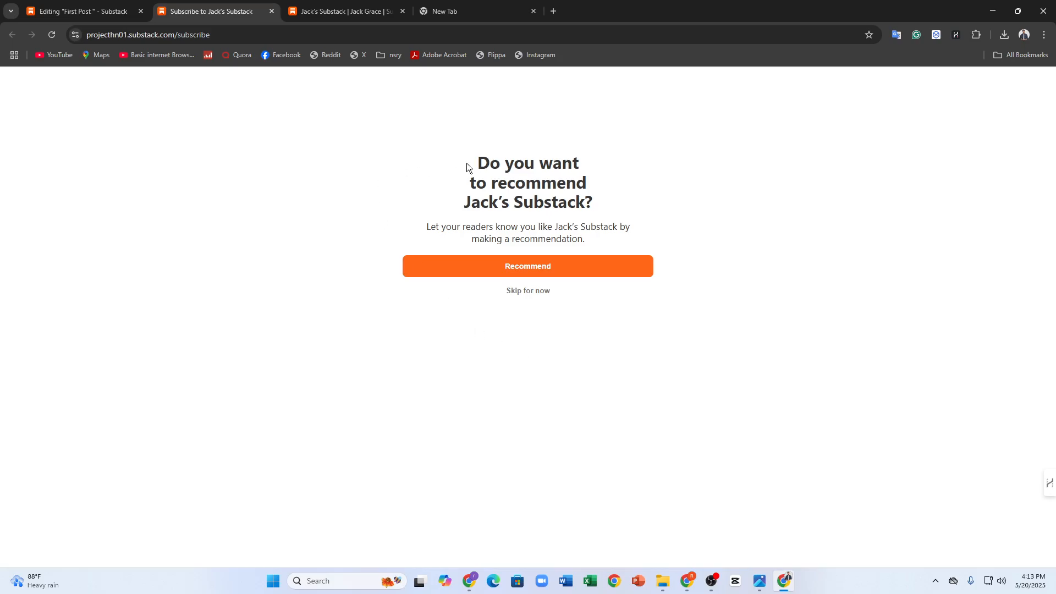
left_click_drag(471, 163, 598, 213)
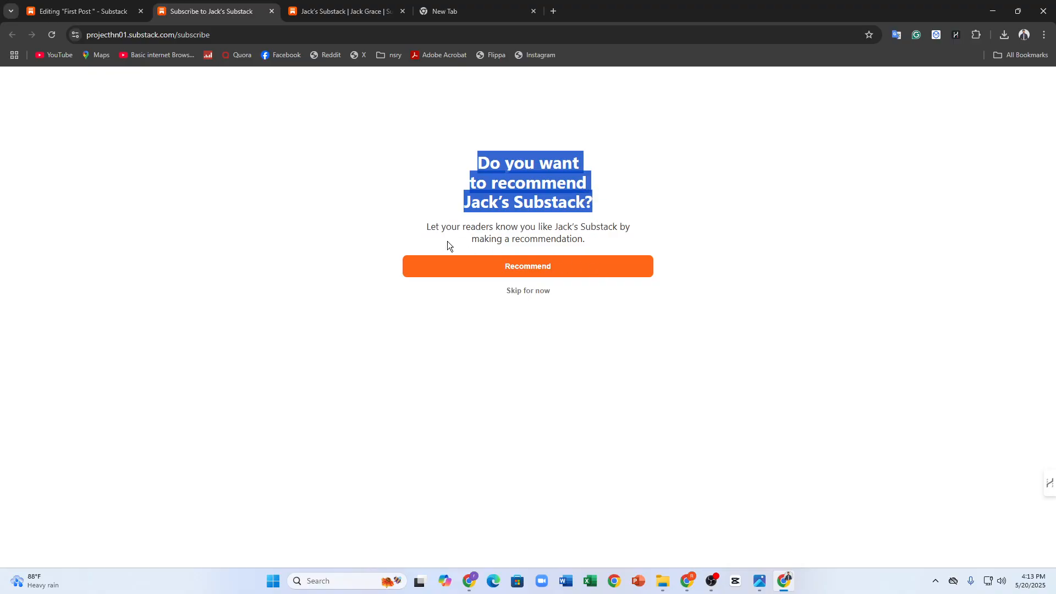
Skip recommending the publication and dismiss the share prompt to reach the publication's home page.
left_click(536, 290)
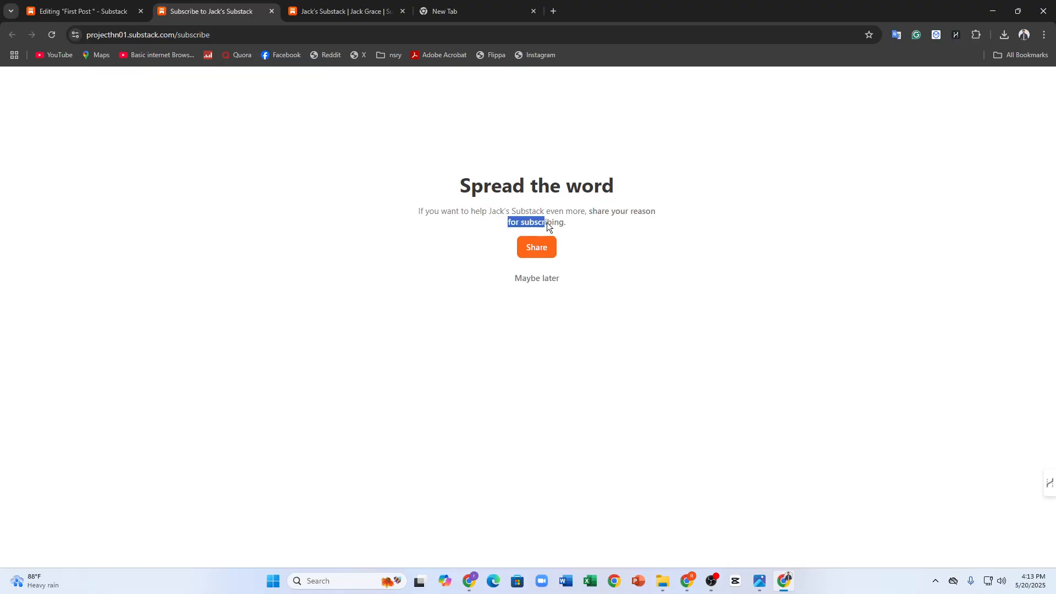
left_click_drag(596, 217, 439, 213)
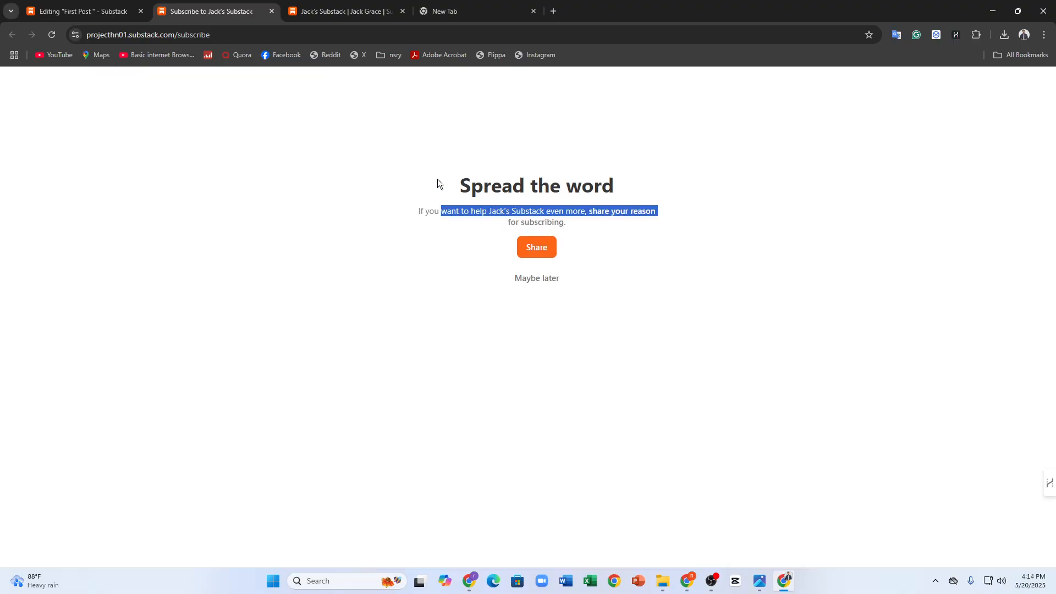
left_click(532, 248)
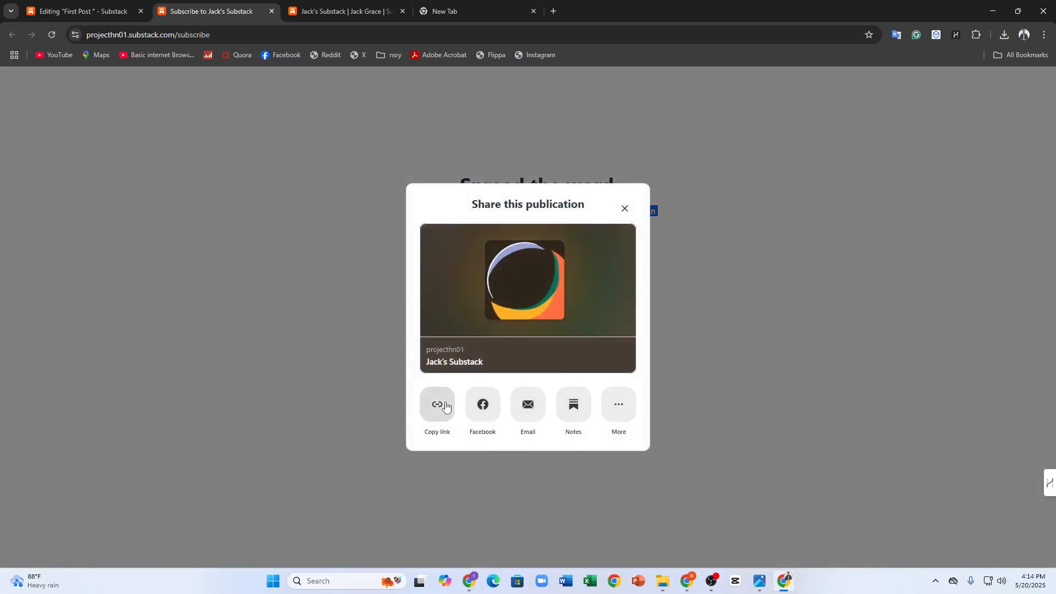
left_click(712, 269)
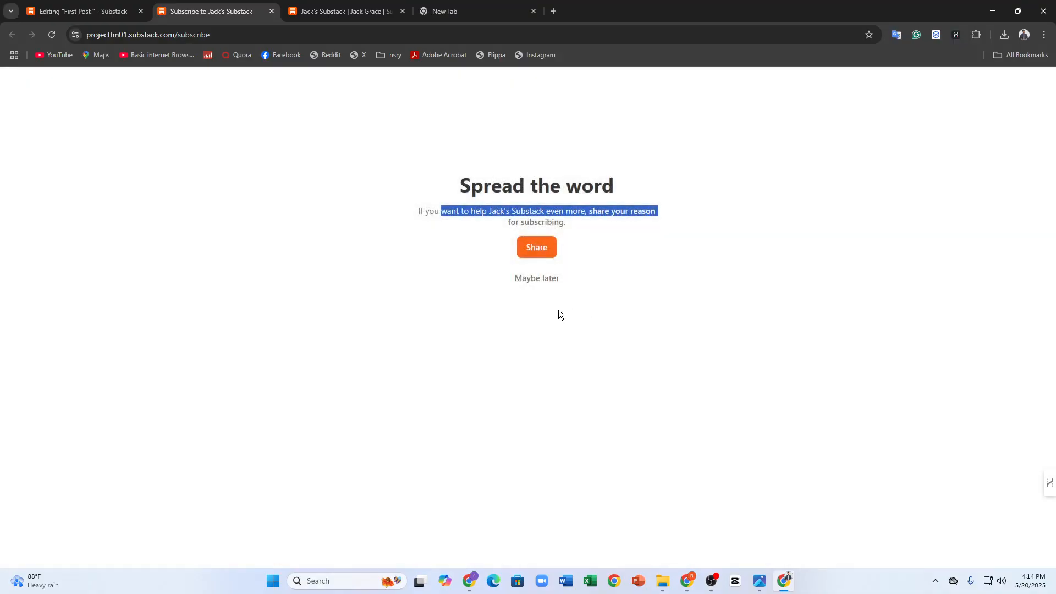
left_click(531, 280)
left_click(25, 581)
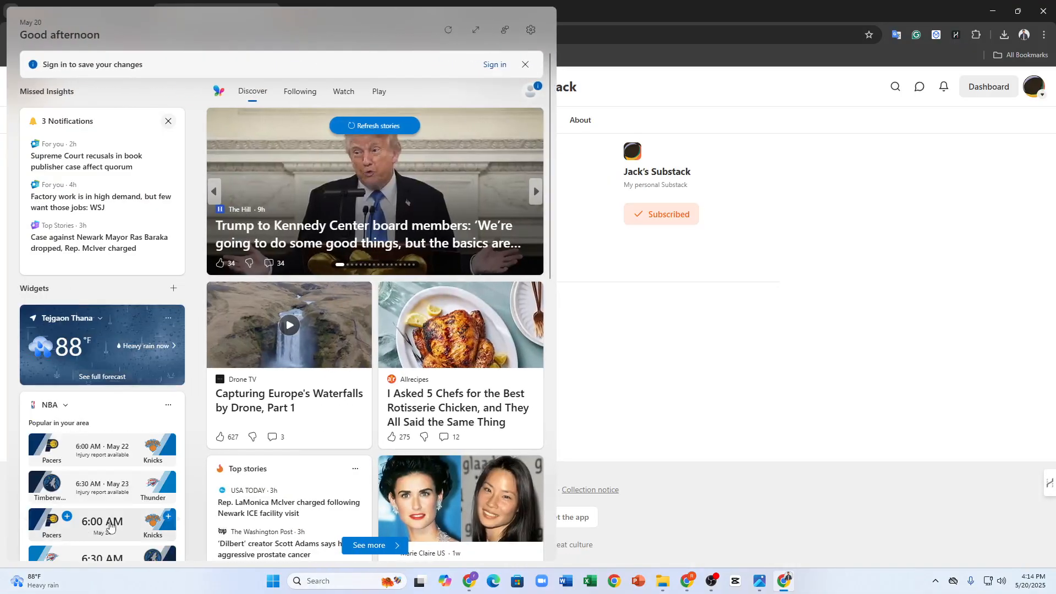
left_click(618, 371)
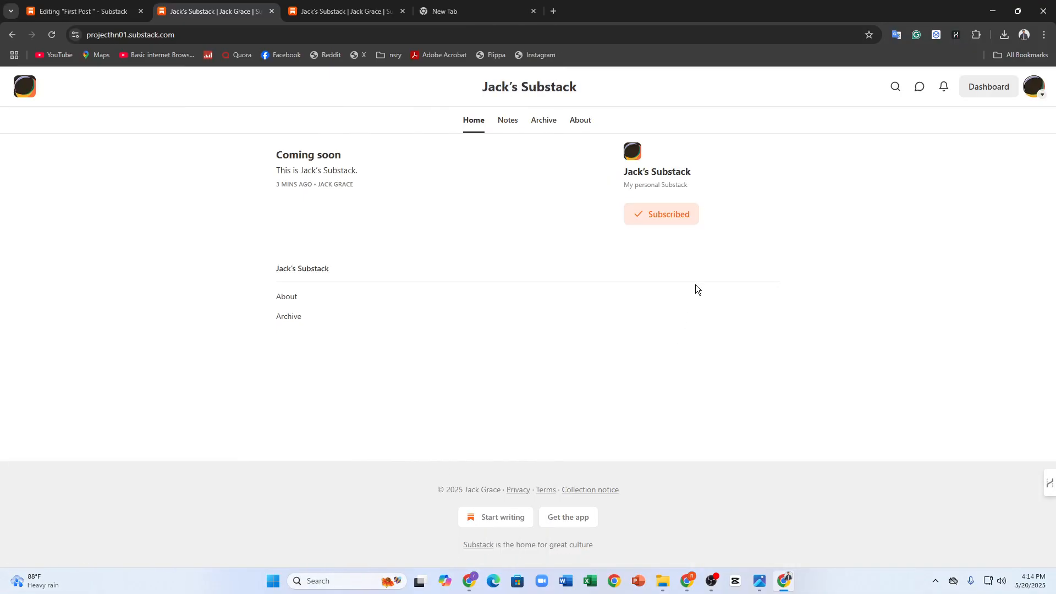
Post a new note on the Notes page containing only the image IMG_3774 from Downloads.
left_click(495, 129)
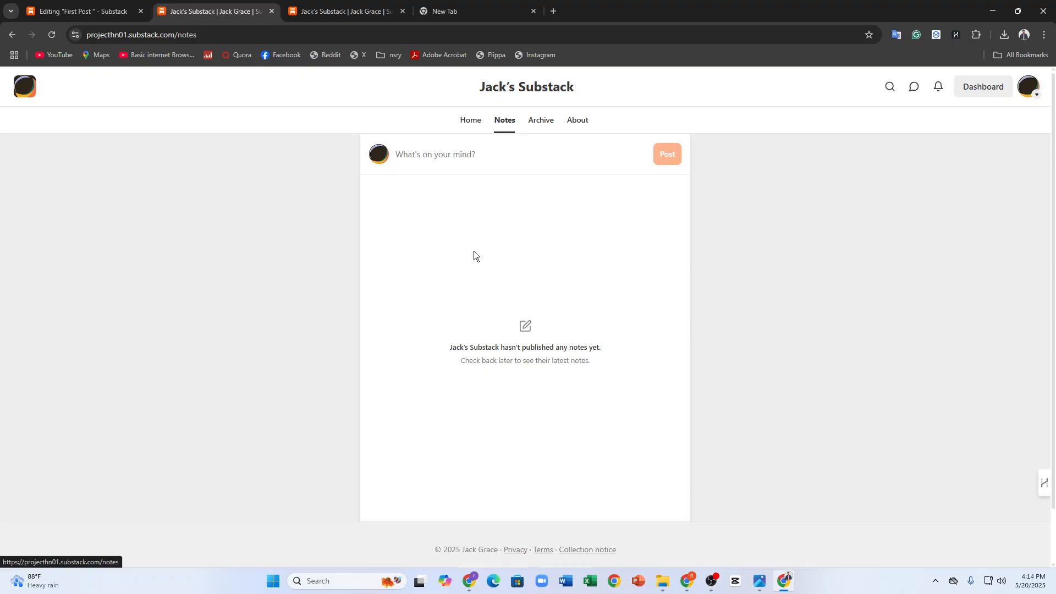
left_click(635, 167)
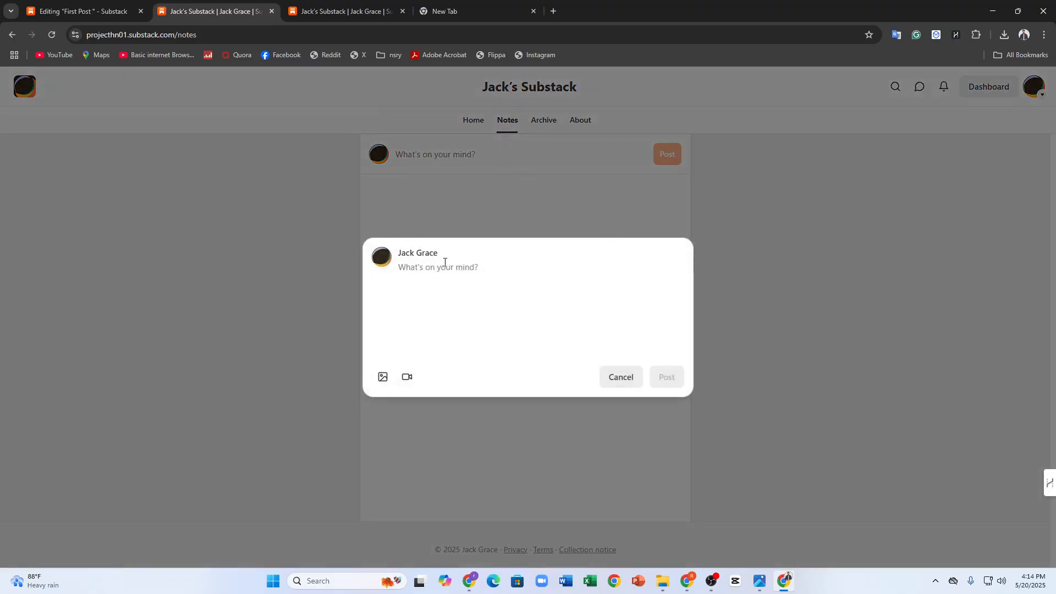
left_click(383, 377)
left_click(307, 350)
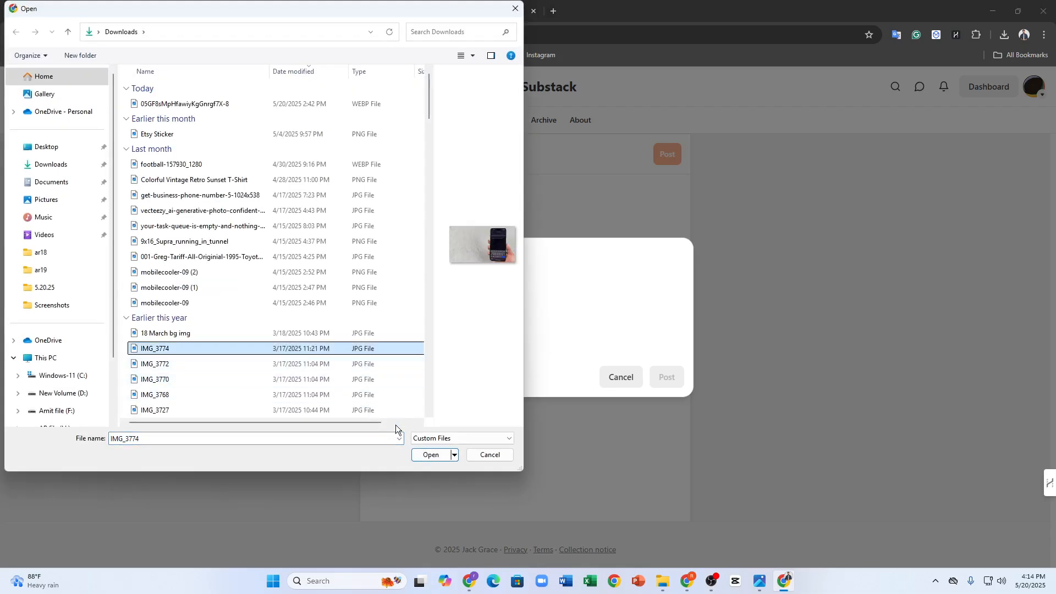
left_click(428, 454)
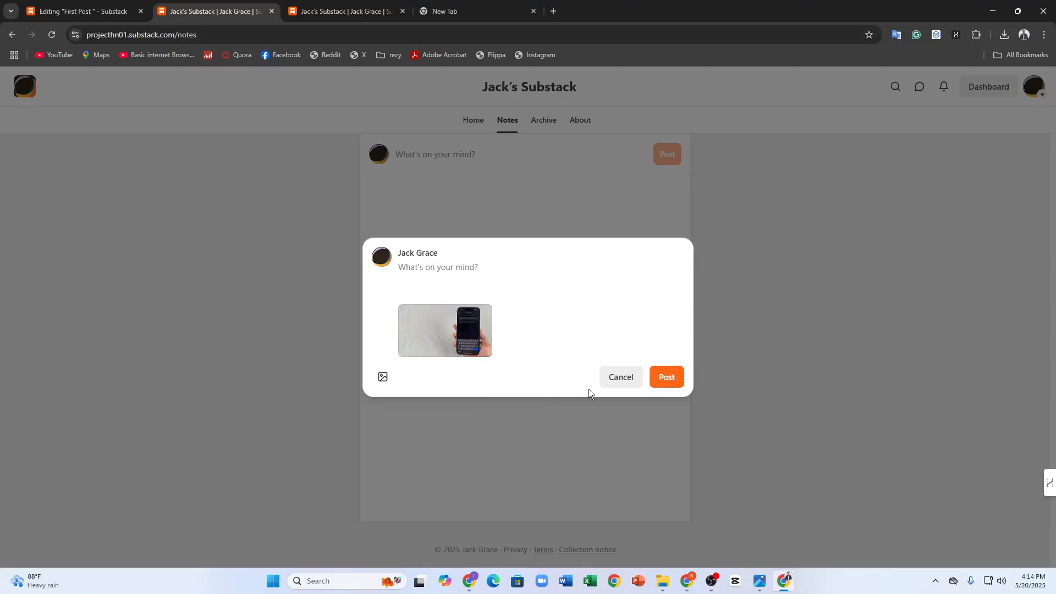
left_click(666, 379)
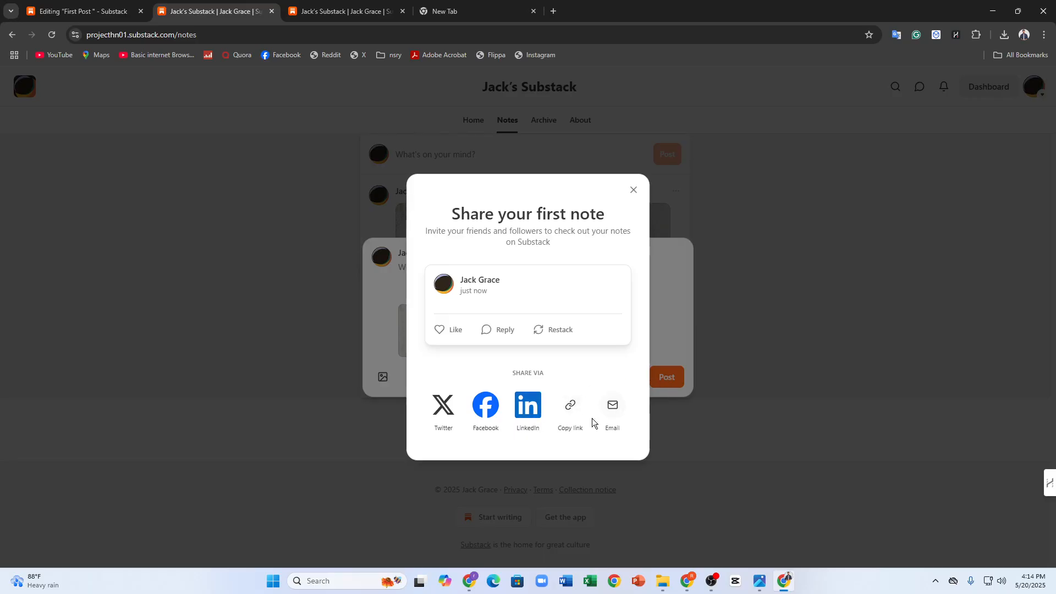
Look at the ways to share the posted note, including by email and as a message, without sending it.
left_click(612, 406)
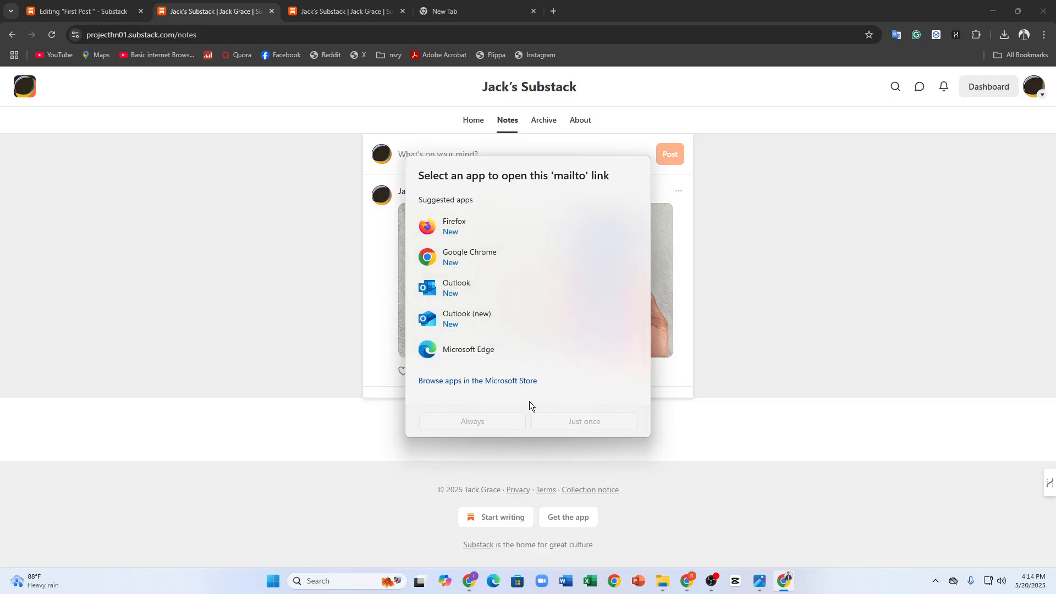
left_click(170, 342)
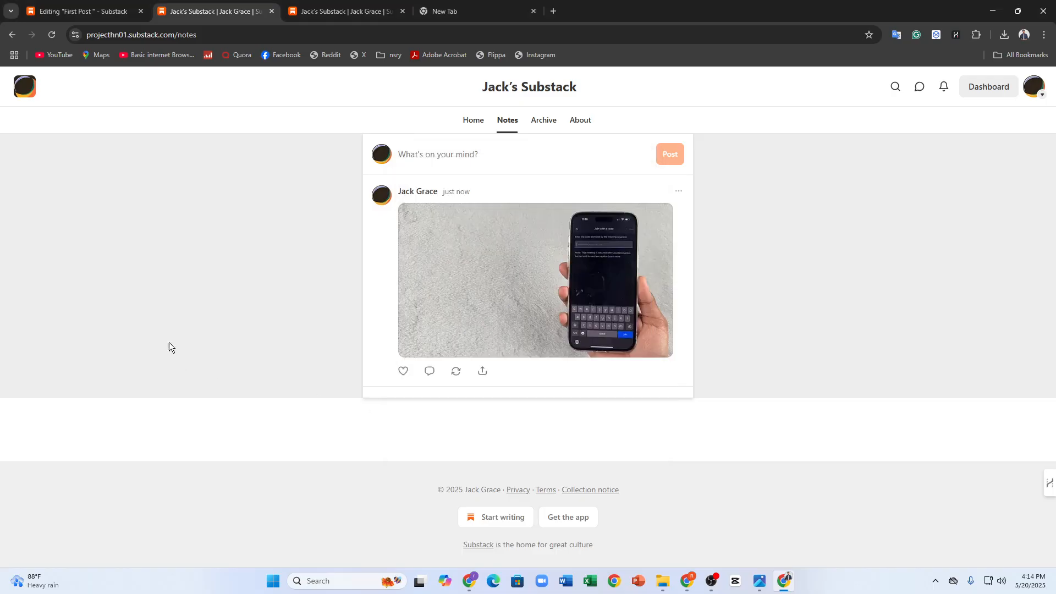
left_click(482, 372)
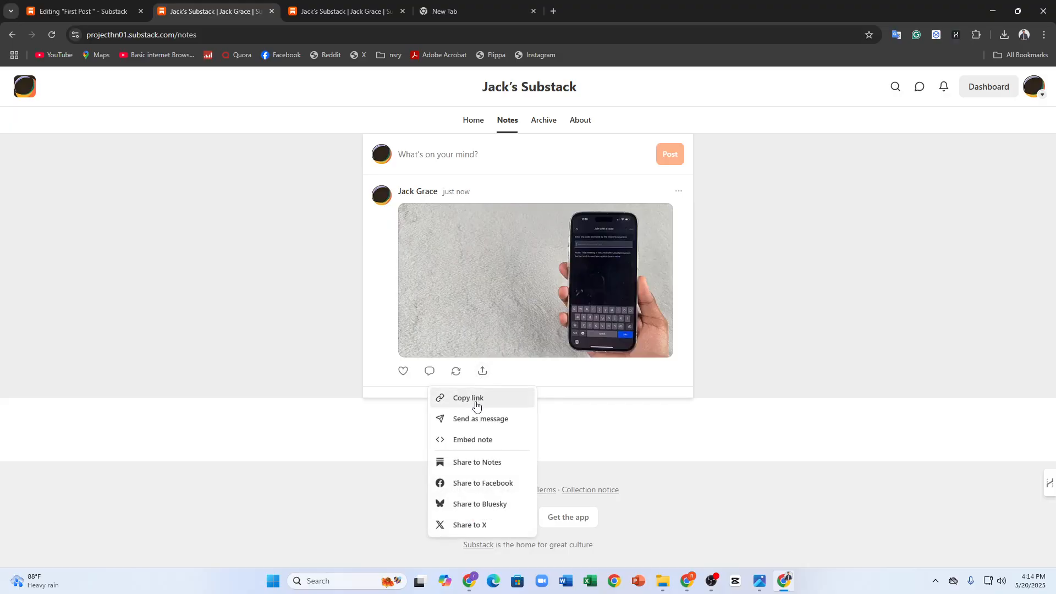
left_click(484, 429)
left_click(438, 259)
left_click(466, 205)
left_click(466, 259)
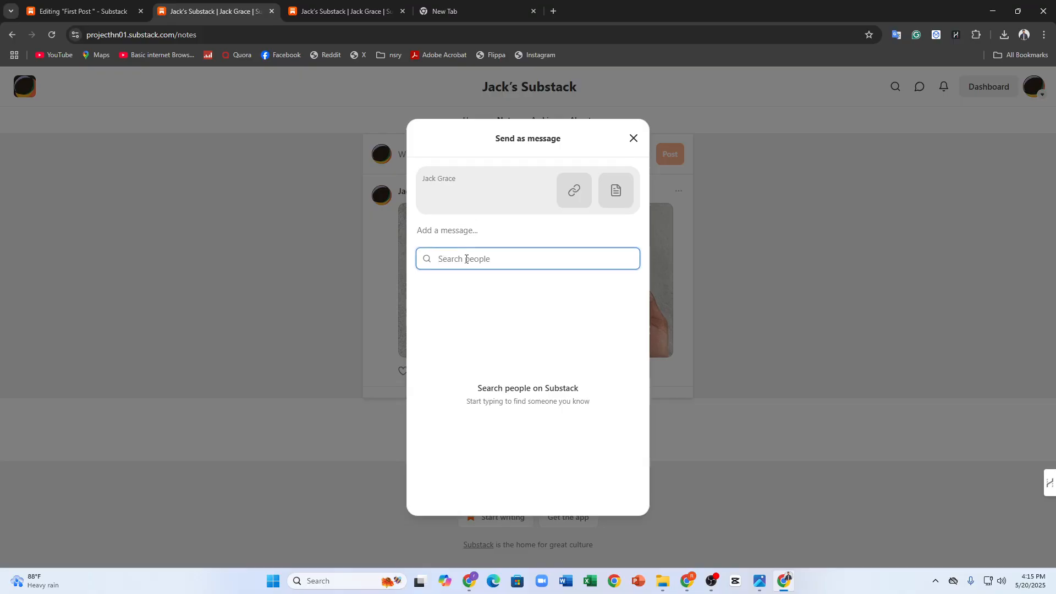
left_click(297, 282)
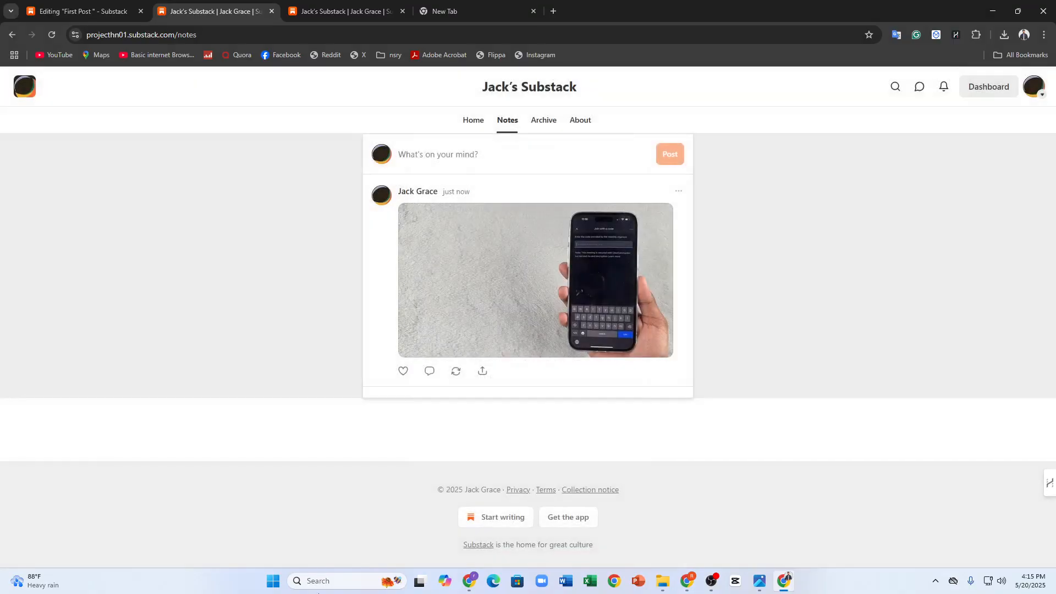
Look at the publication's archive sorted by Top and at its About page.
left_click(542, 127)
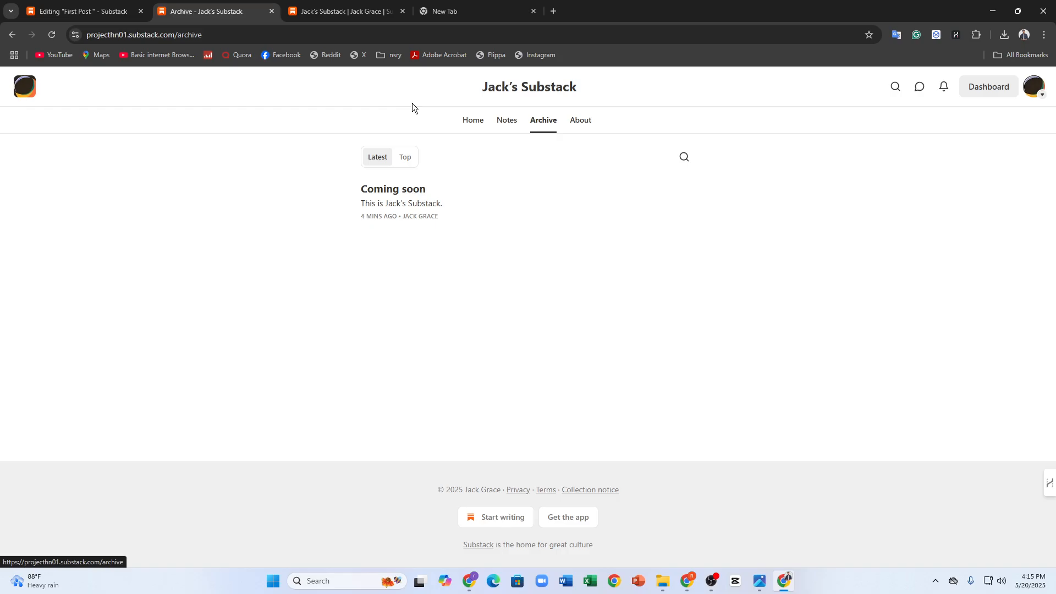
left_click(404, 158)
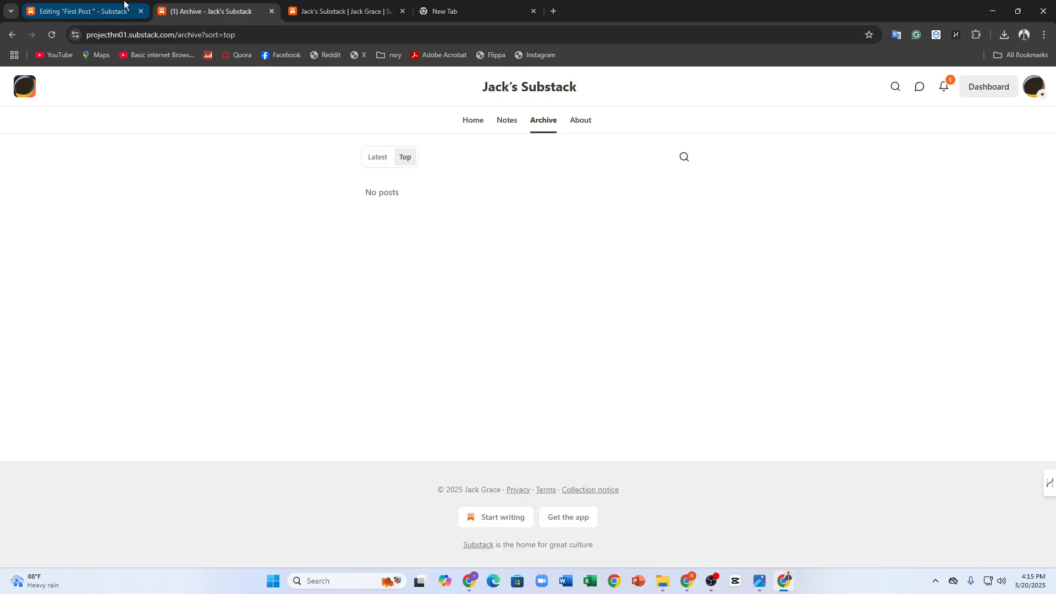
left_click(581, 121)
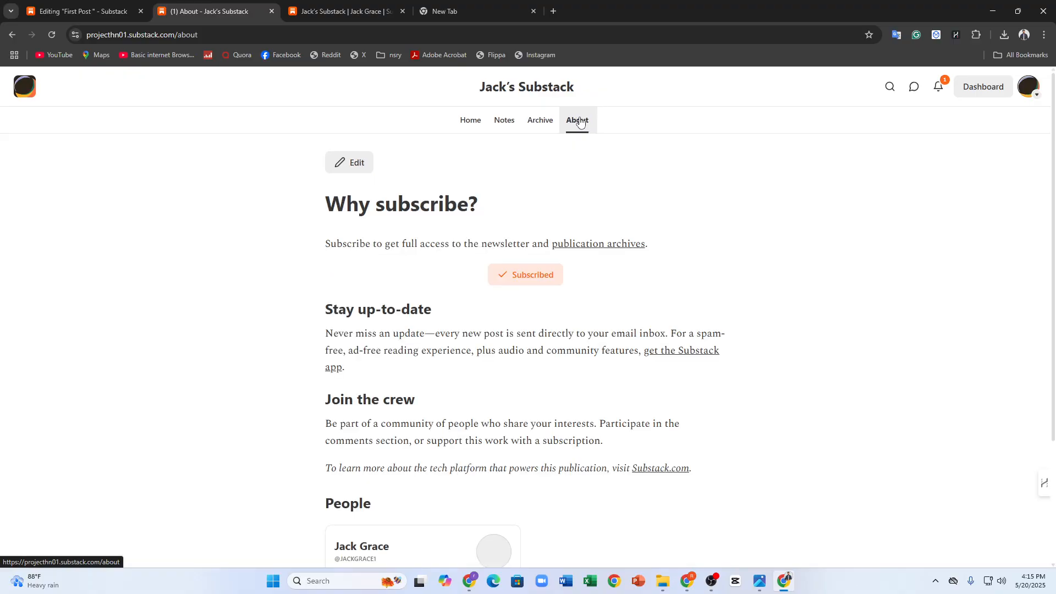
Edit the About page and replace the "Stay up-to-date" heading with "Follow Me TO Get A Cookie.".
left_click(354, 165)
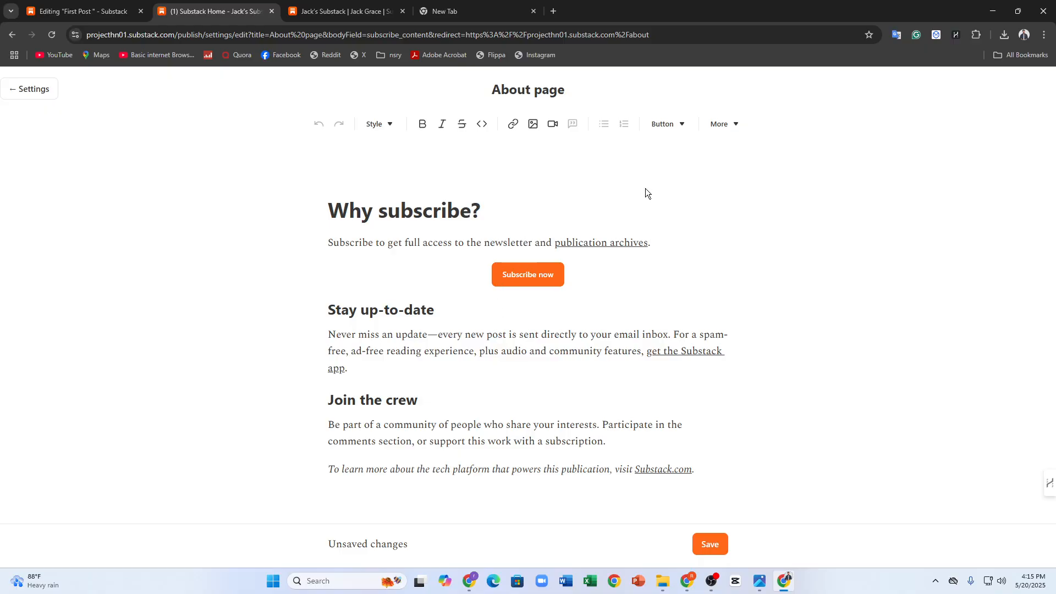
triple_click(420, 310)
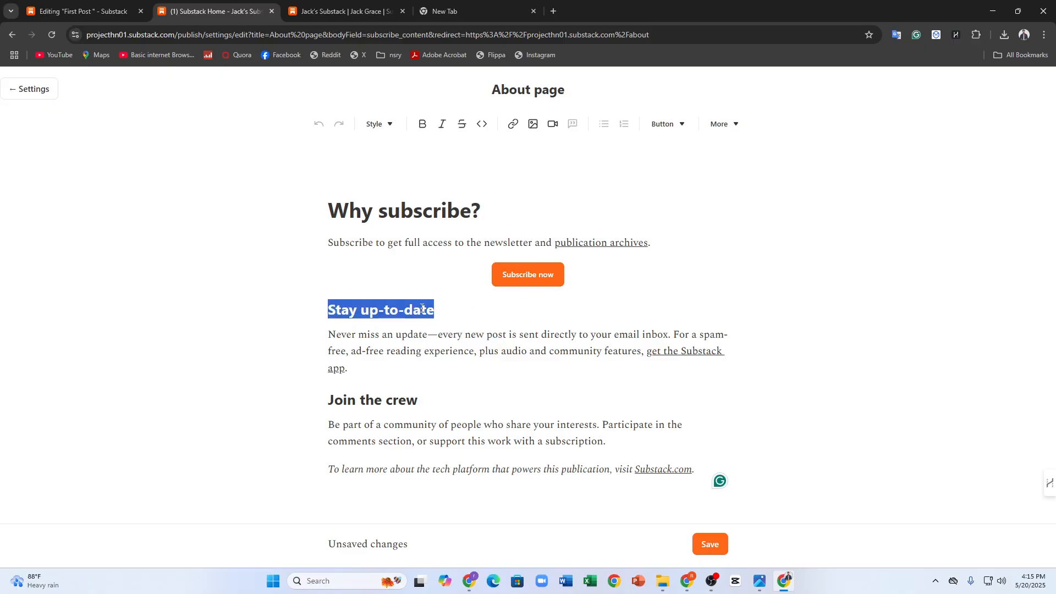
key("BackSpace")
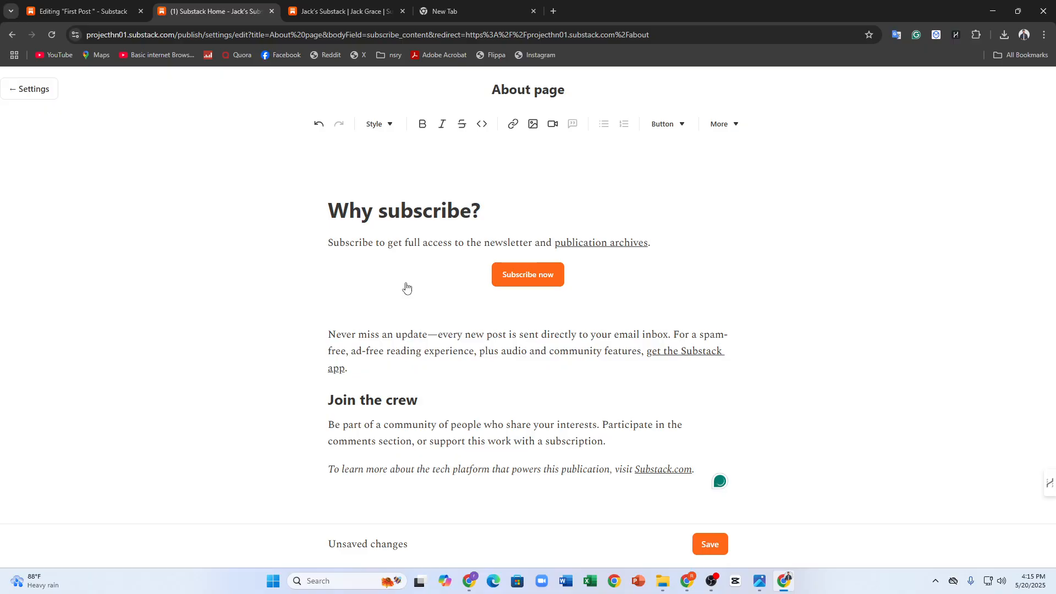
type("Follow Me TO Get A Cookie.")
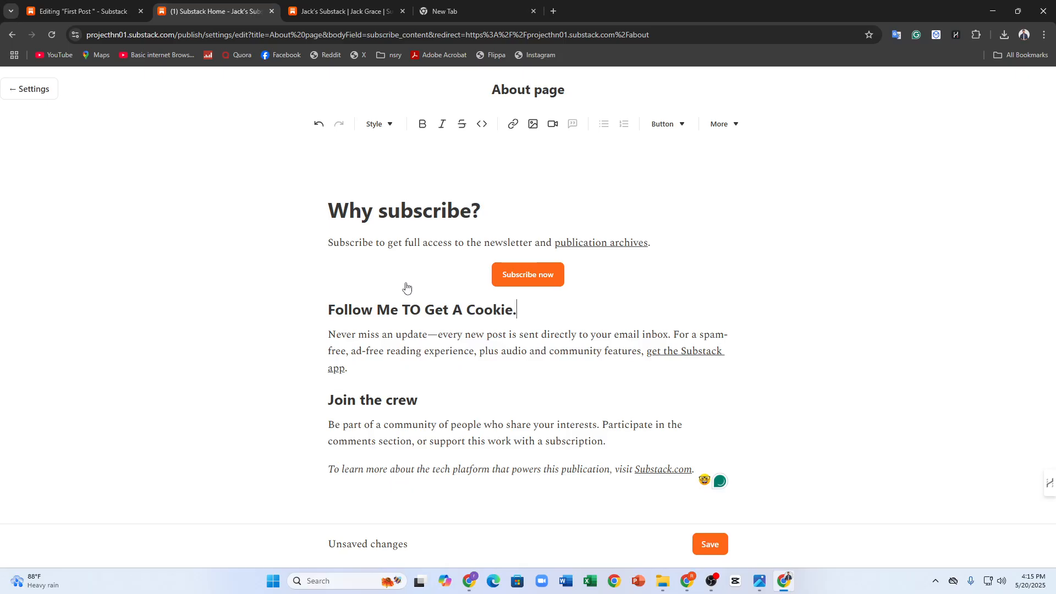
Reword the "Why subscribe?" heading as "Why to Not Subscribe tp Me?".
left_click_drag(471, 213, 379, 216)
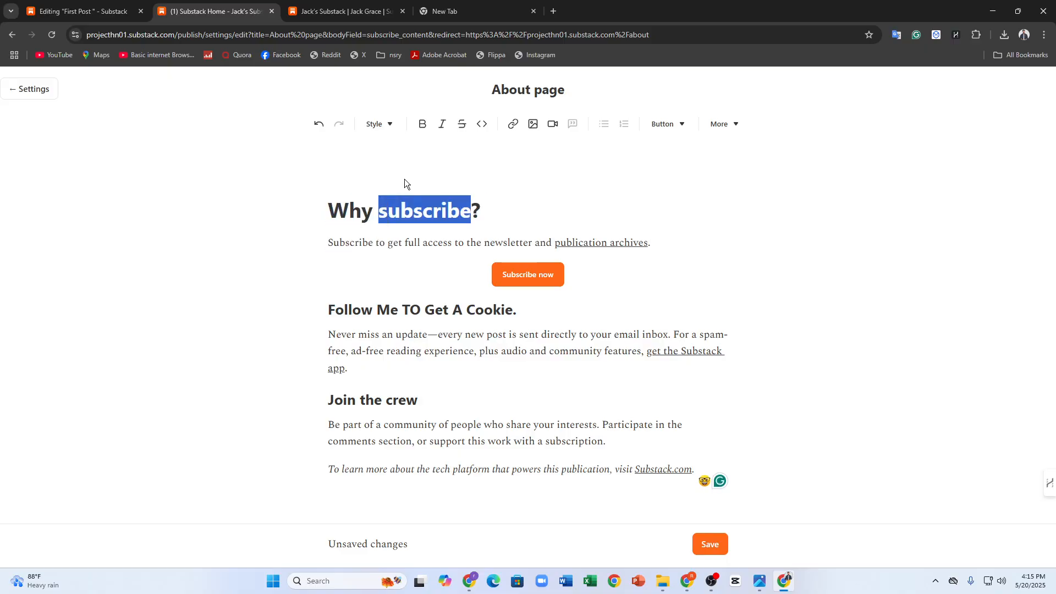
type("to")
type("t Fp")
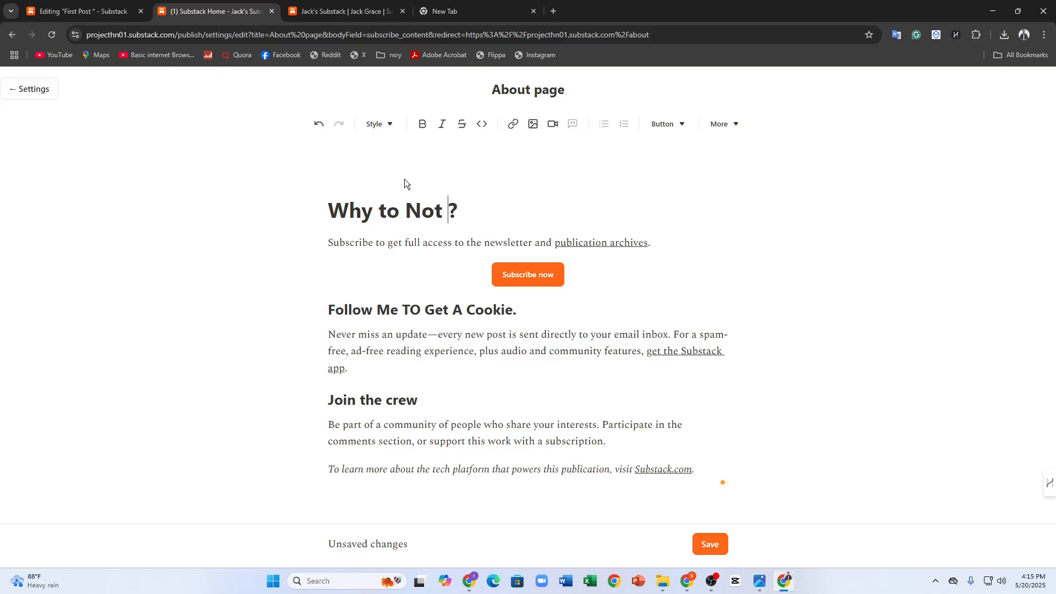
key("BackSpace")
key("BackSpace")
type("Subscribe")
type(" tp M")
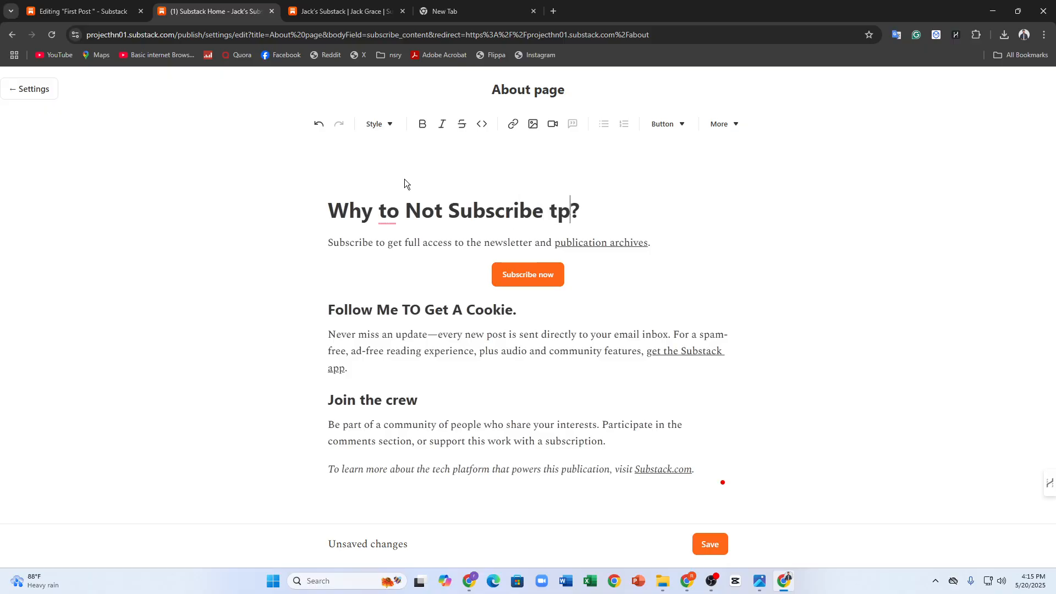
type("e")
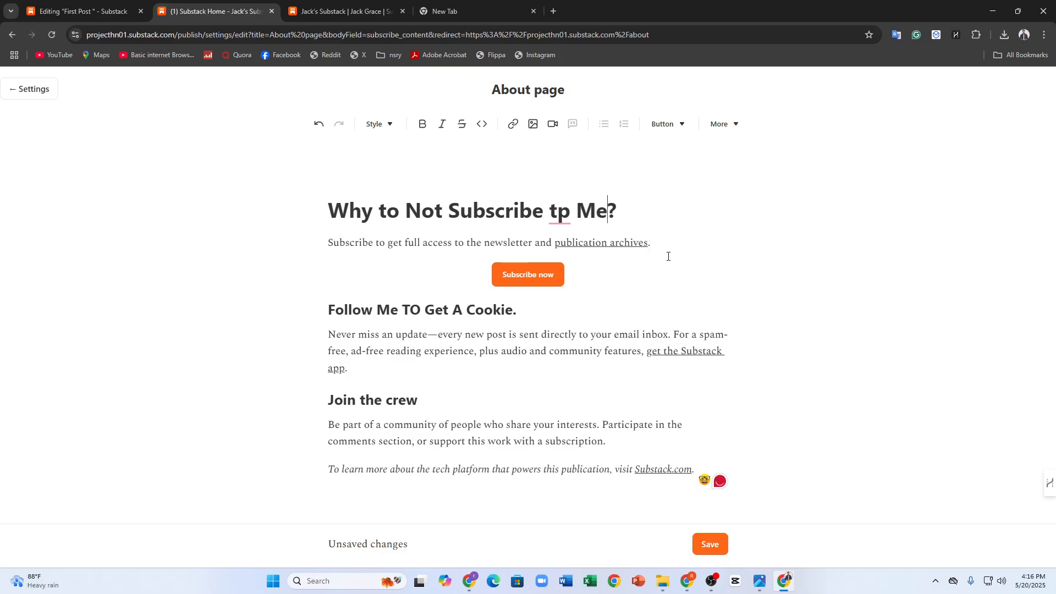
Replace the paragraph under the main heading with "I am nice cool Introvert".
left_click(651, 242)
left_click(315, 242, "shift")
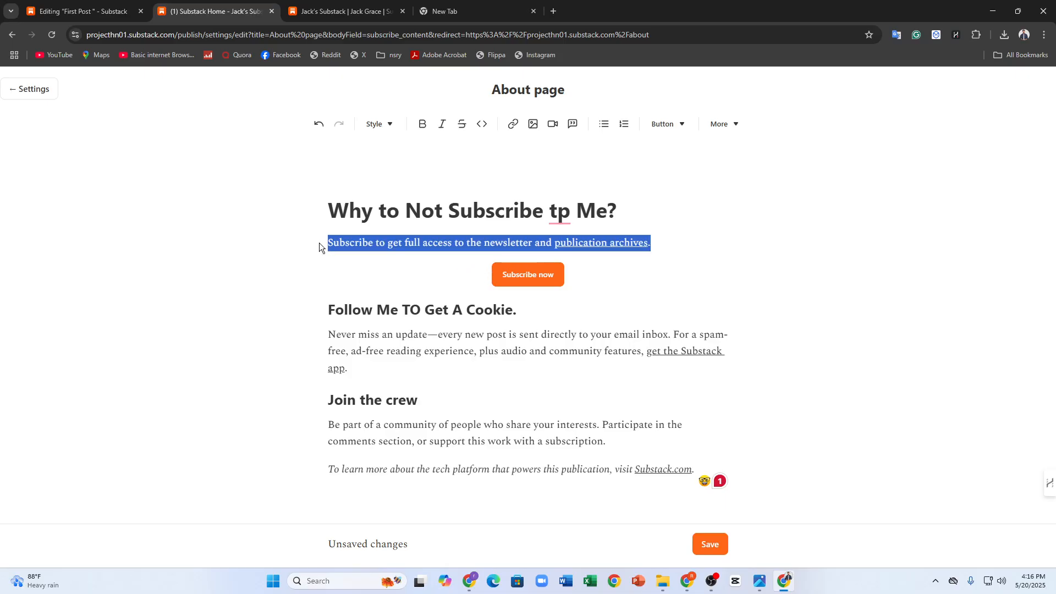
type("I am nice")
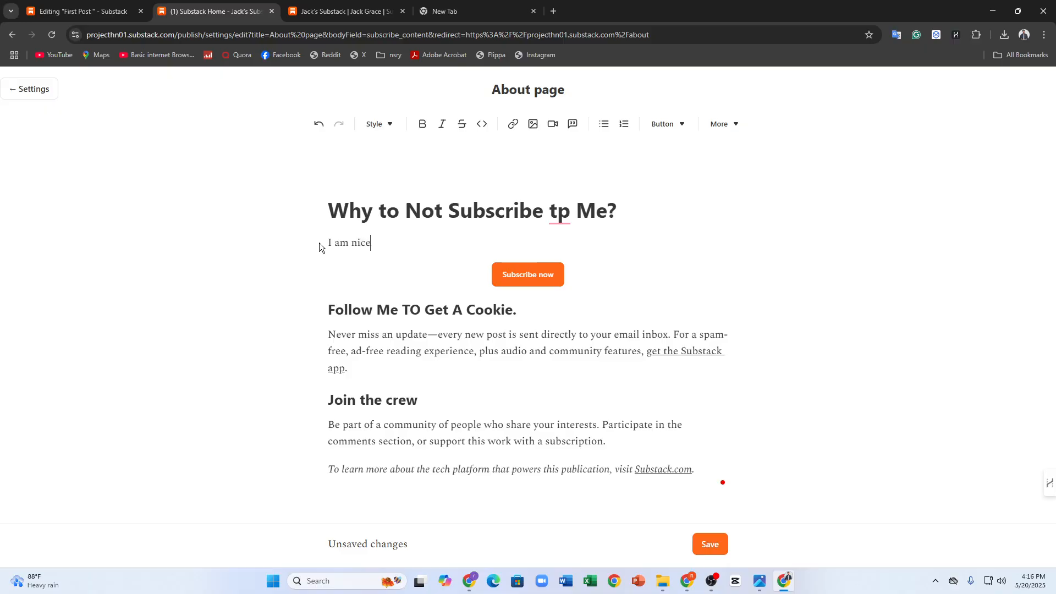
type(" cool Introvert")
Correct "tp" to "to" in the main heading with "Me?" on a new line, and save the About page.
left_click(560, 214)
key("Right")
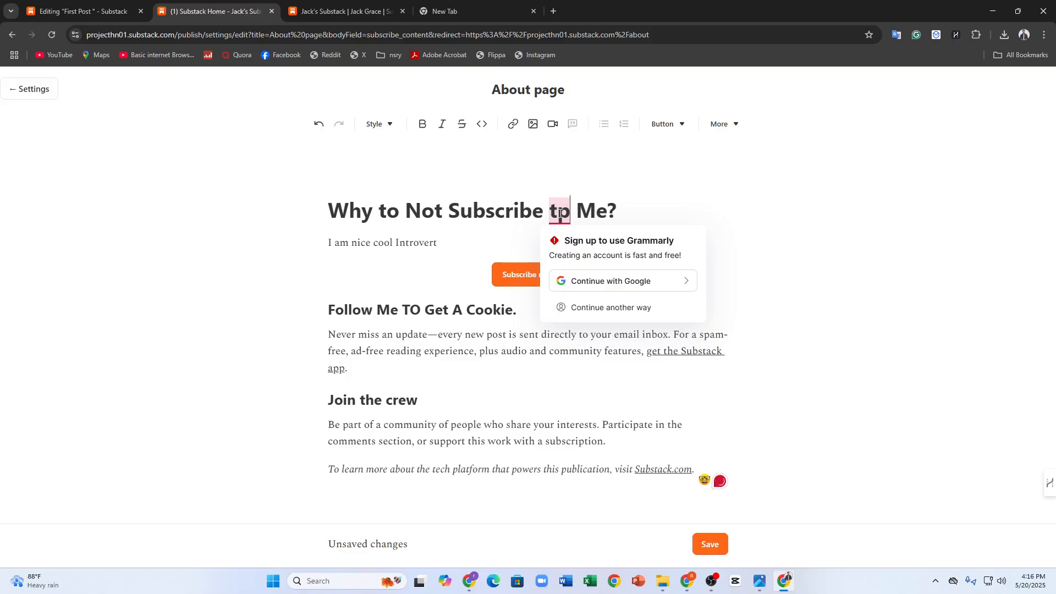
type("o")
key("BackSpace")
key("BackSpace")
type("o")
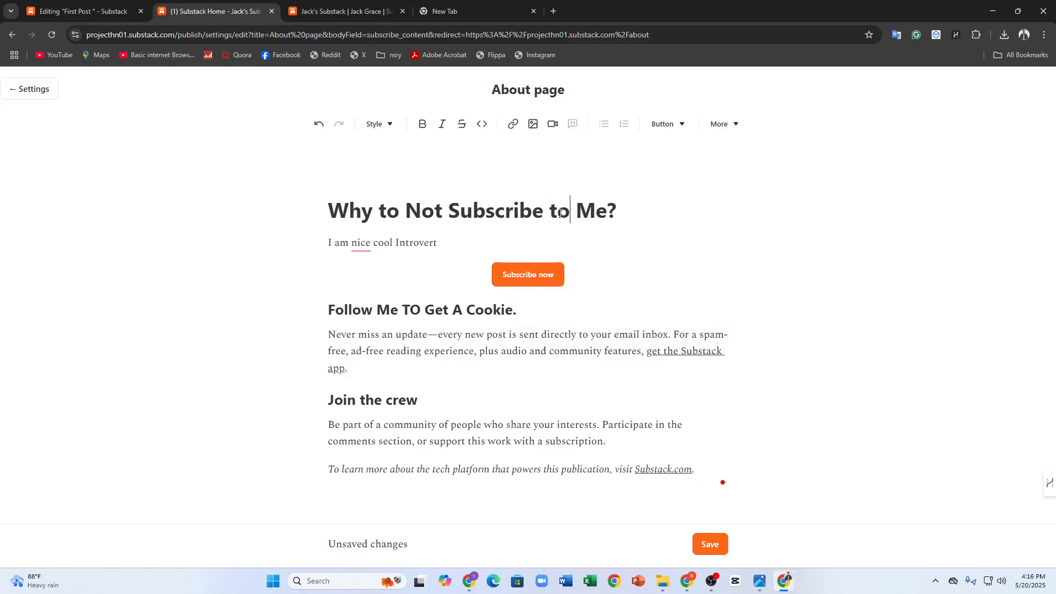
key("Return")
scroll(668, 298, "down", 1)
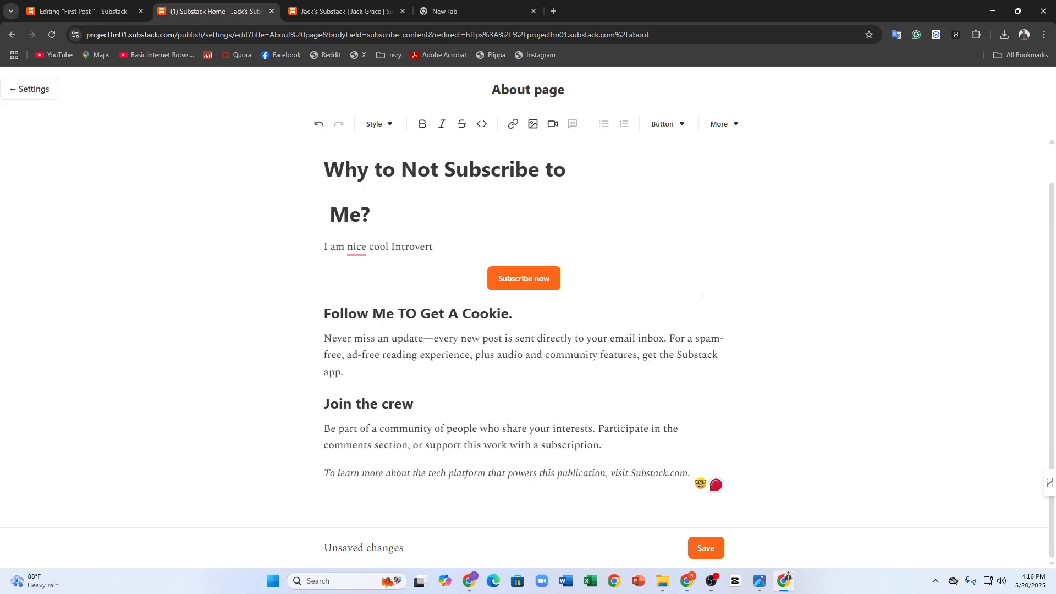
left_click(720, 549)
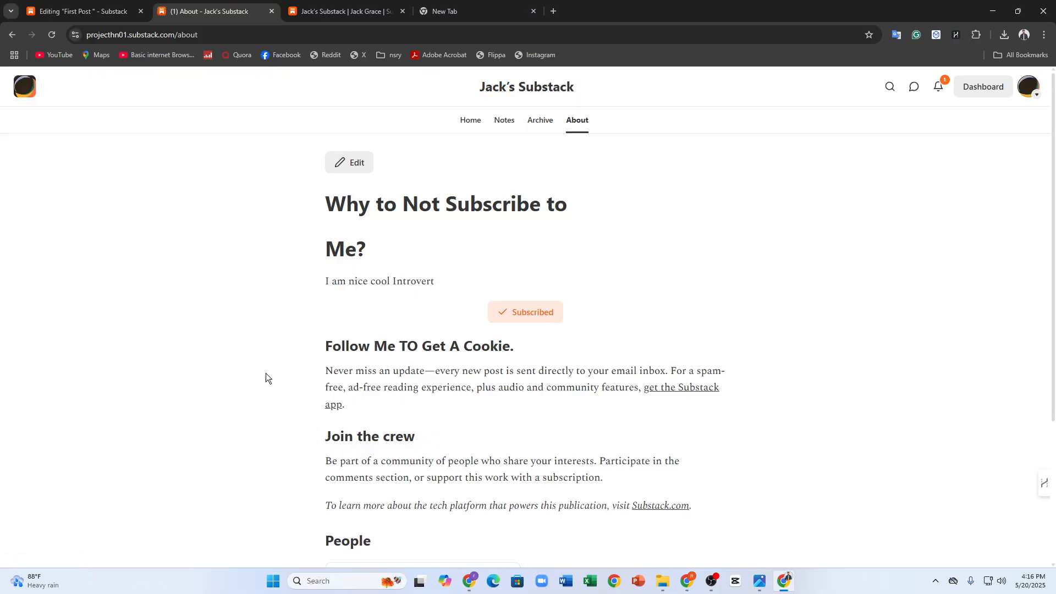
Review the reworded headings on the saved About page and reopen the page for editing.
left_click_drag(516, 346, 490, 345)
triple_click(378, 347)
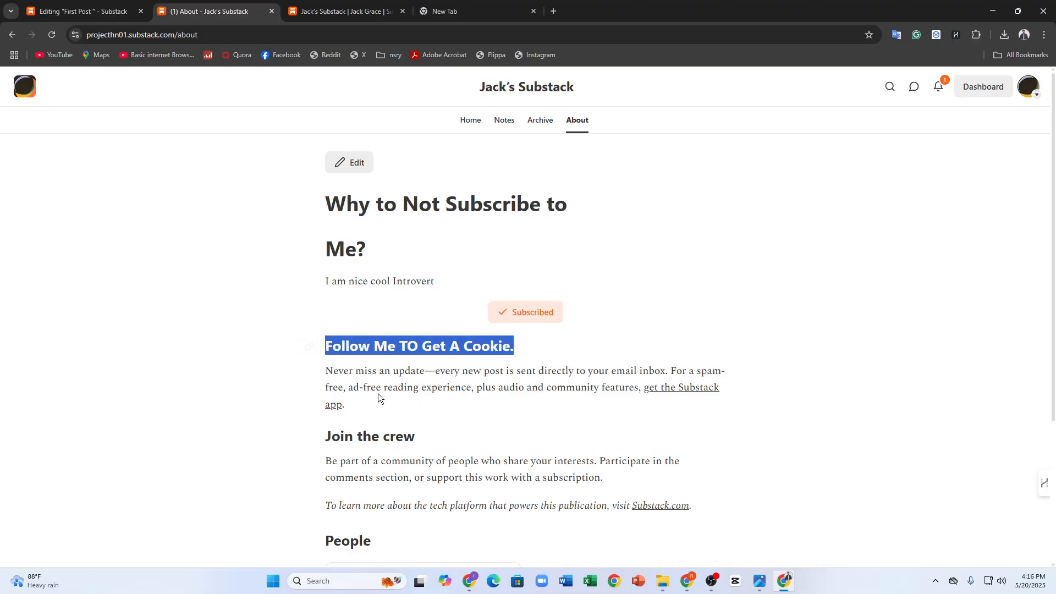
left_click_drag(328, 204, 471, 207)
left_click(351, 162)
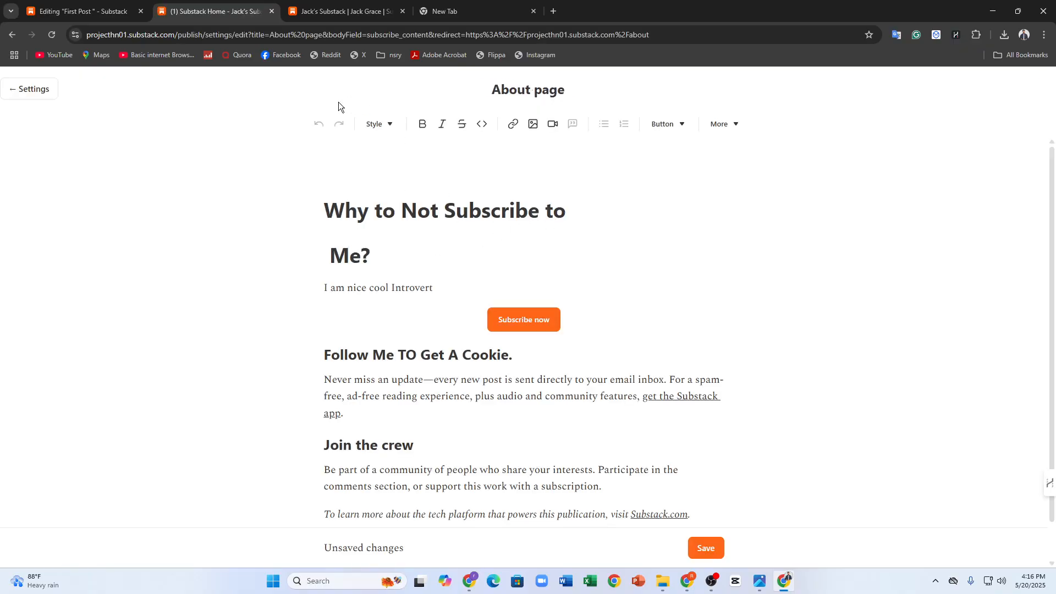
Remove both occurrences of "to" from the first line of the main heading so it reads "Why Not Subscribe".
left_click_drag(402, 217, 377, 215)
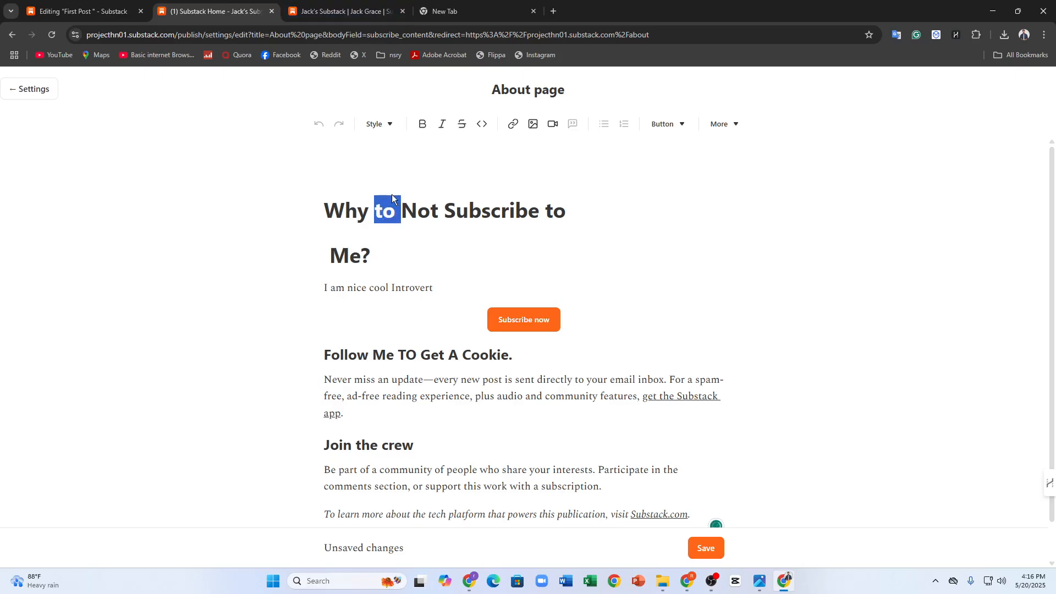
key("BackSpace")
type("v")
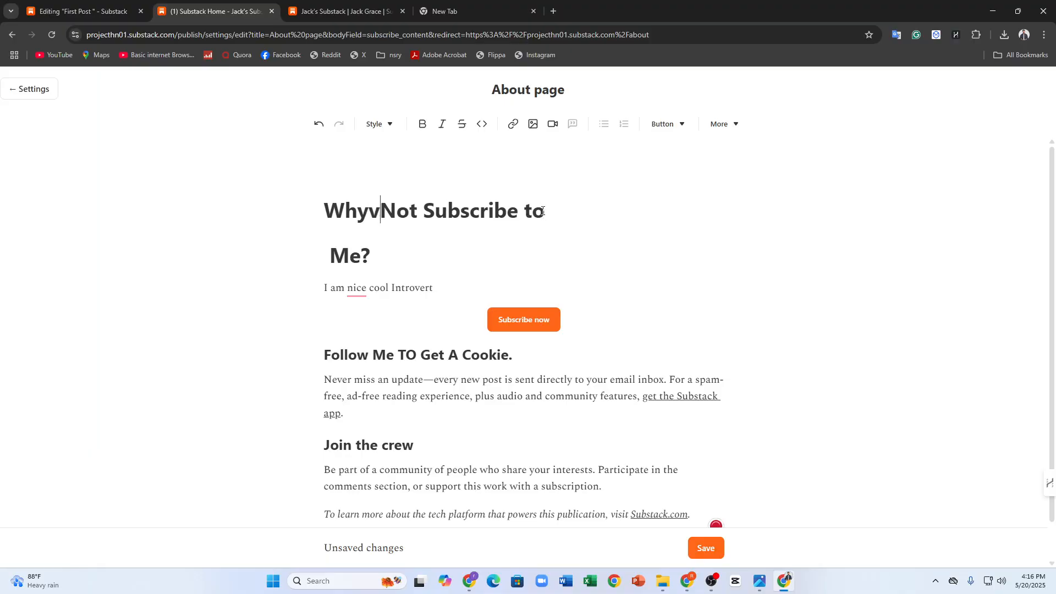
key("BackSpace")
left_click_drag(540, 209, 513, 209)
key("BackSpace")
Insert "to" before "Subscribe" in the main heading and save the About page.
key("Left")
key("Left")
key("Left")
key("Left")
key("Left")
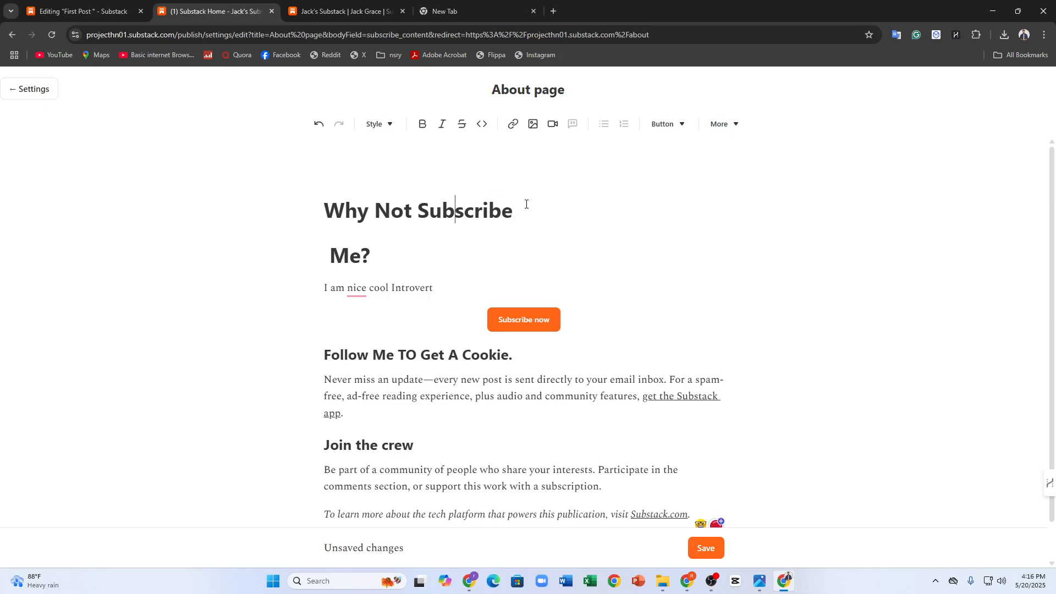
type("yo")
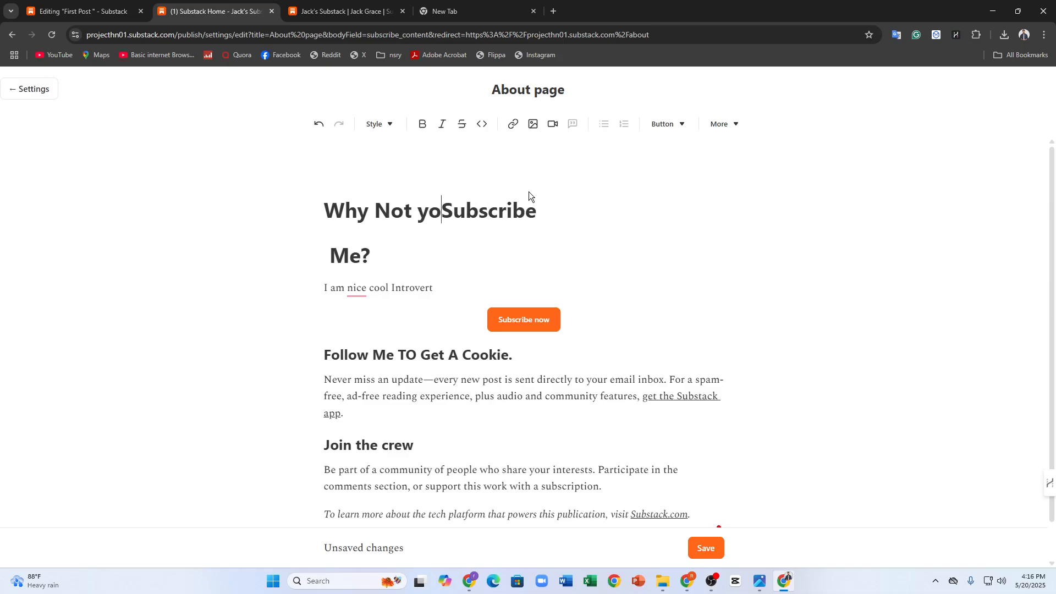
key("BackSpace")
key("BackSpace")
key("BackSpace")
type("to")
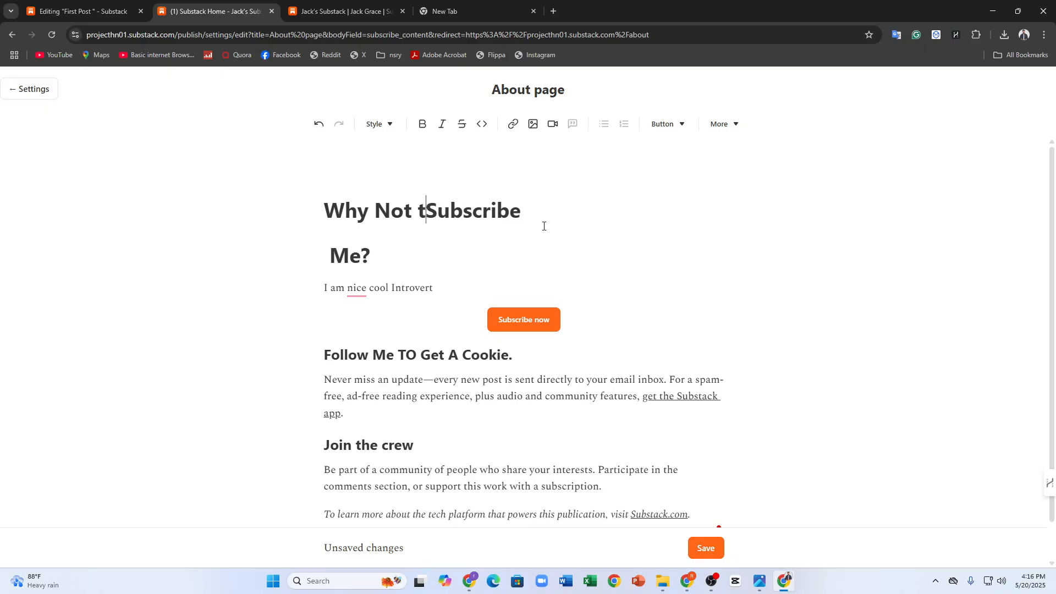
left_click(708, 548)
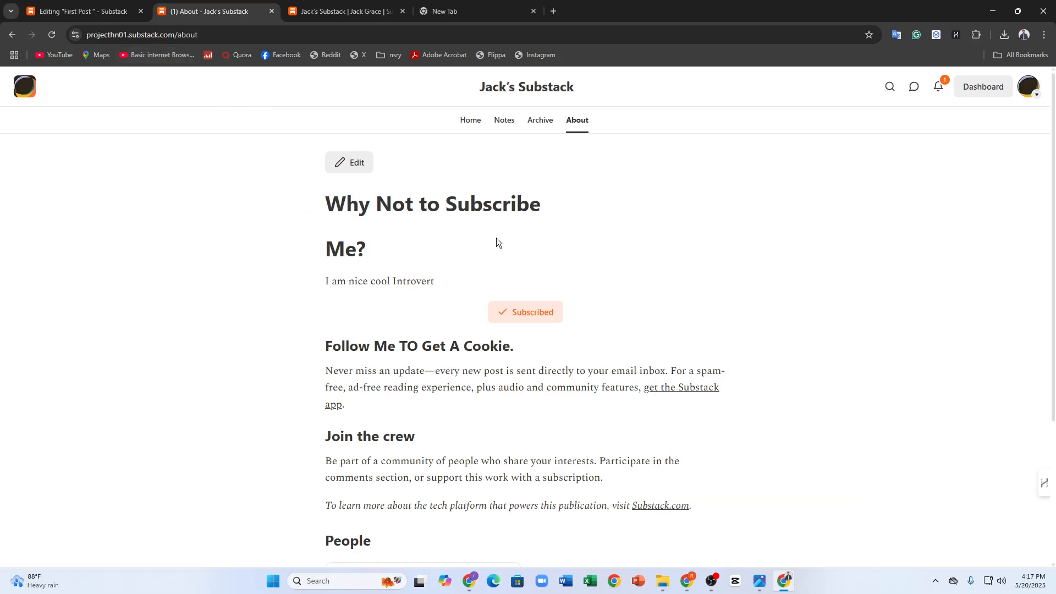
Review the saved About page and open the publication's home page.
scroll(550, 286, "down", 3)
scroll(604, 231, "up", 3)
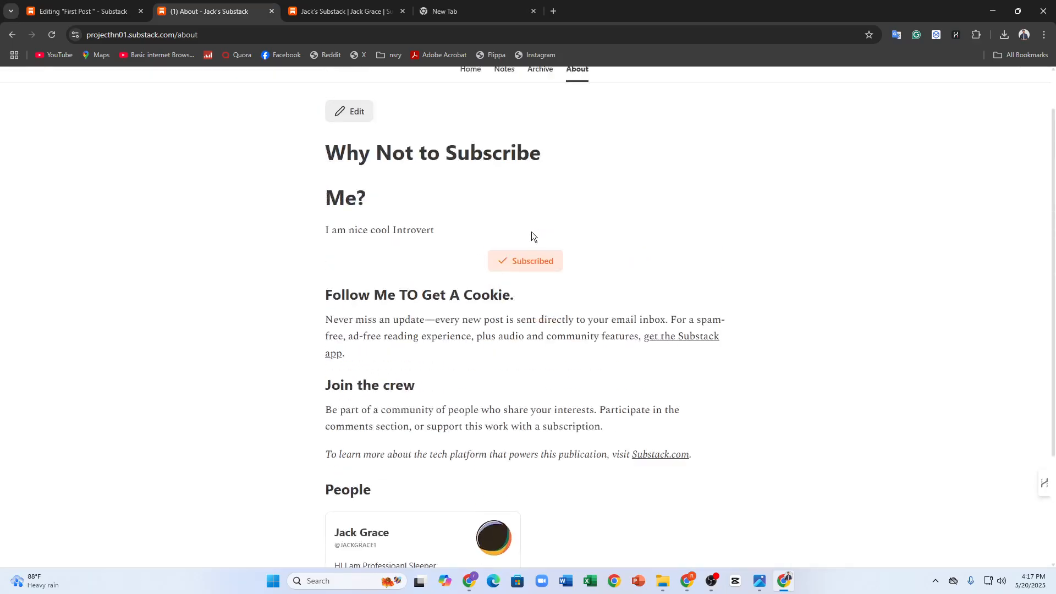
left_click(472, 119)
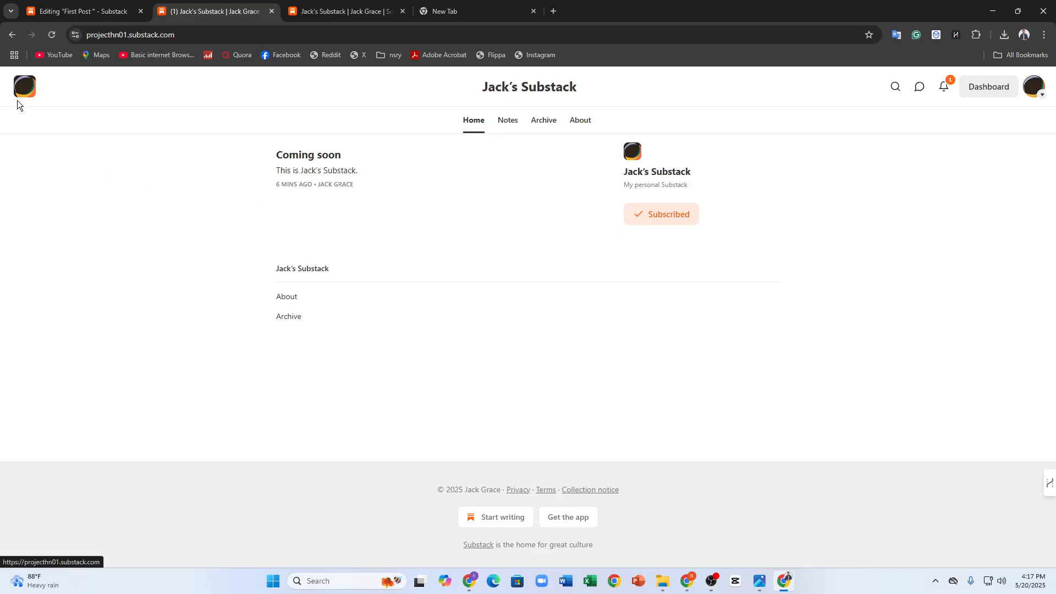
left_click(30, 94)
Return to the "First Post" draft and look through its template text down to the closing subscribe form.
left_click(52, 4)
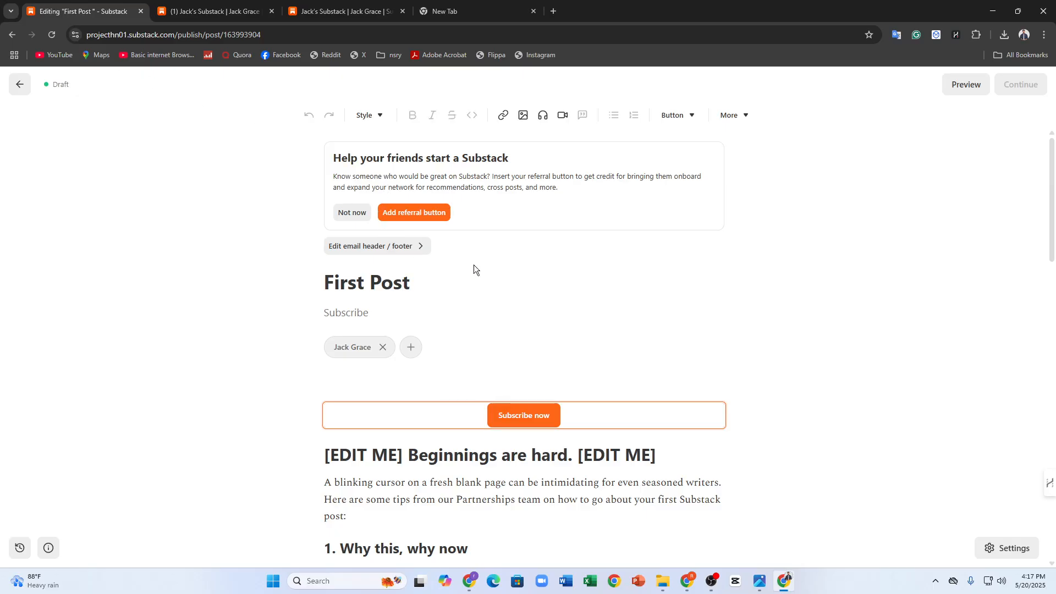
scroll(495, 263, "down", 1)
scroll(454, 214, "up", 1)
triple_click(476, 176)
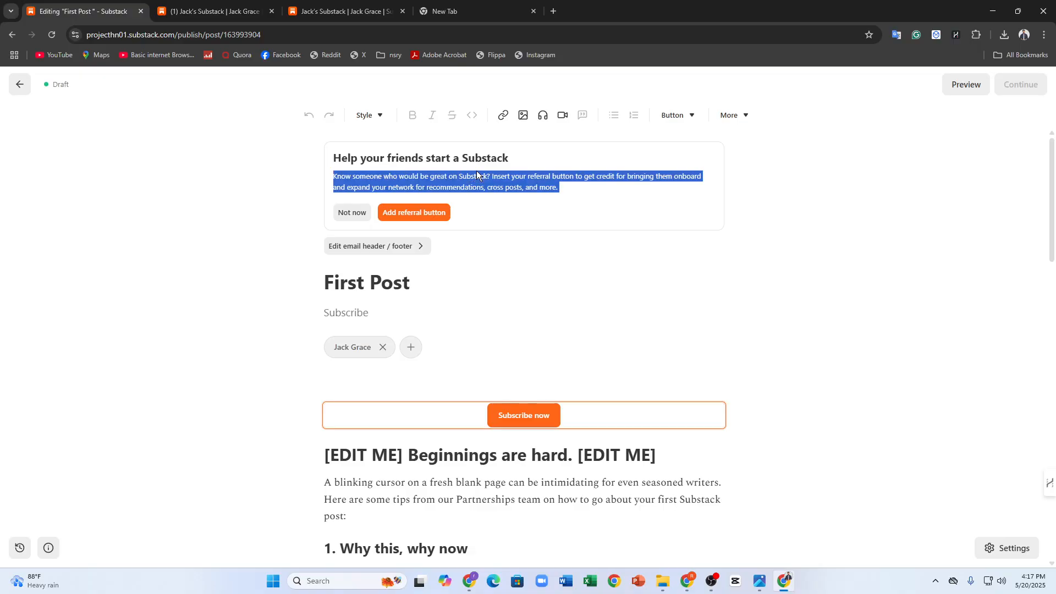
scroll(554, 311, "down", 15)
scroll(632, 168, "down", 3)
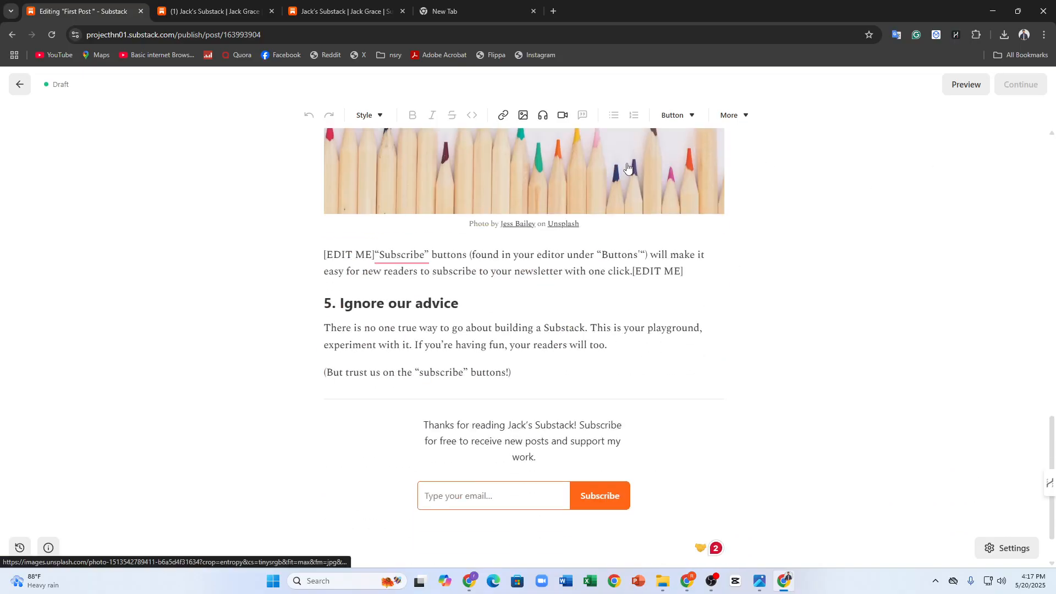
Replace the text from the "[EDIT ME]" paragraph below the pencil image into section 5's first paragraph with the filler "fgbghghngf".
scroll(549, 330, "up", 3)
left_click_drag(581, 430, 357, 339)
key("BackSpace")
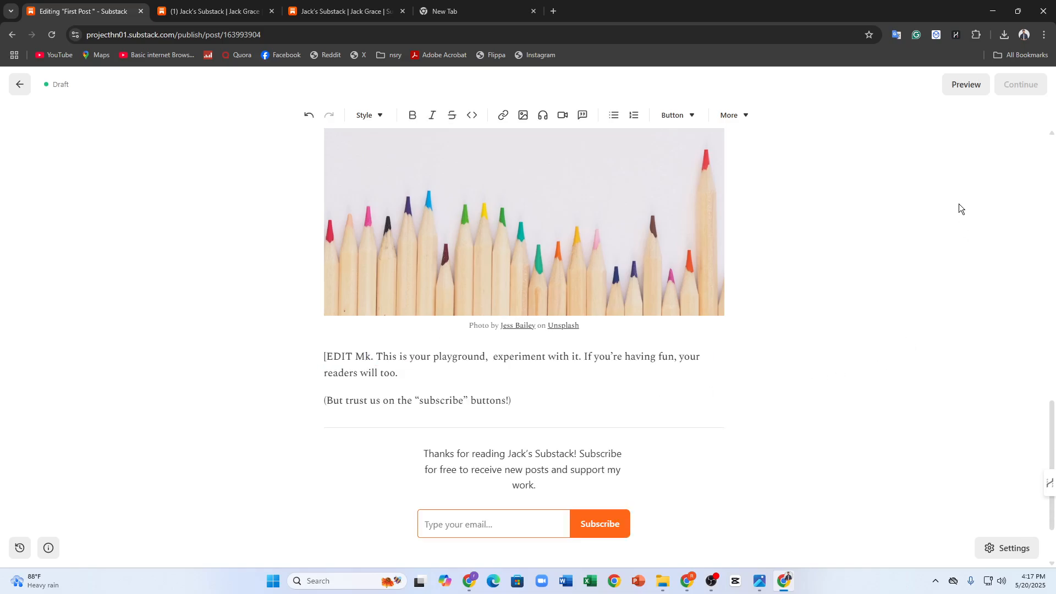
type("fgbghghngf")
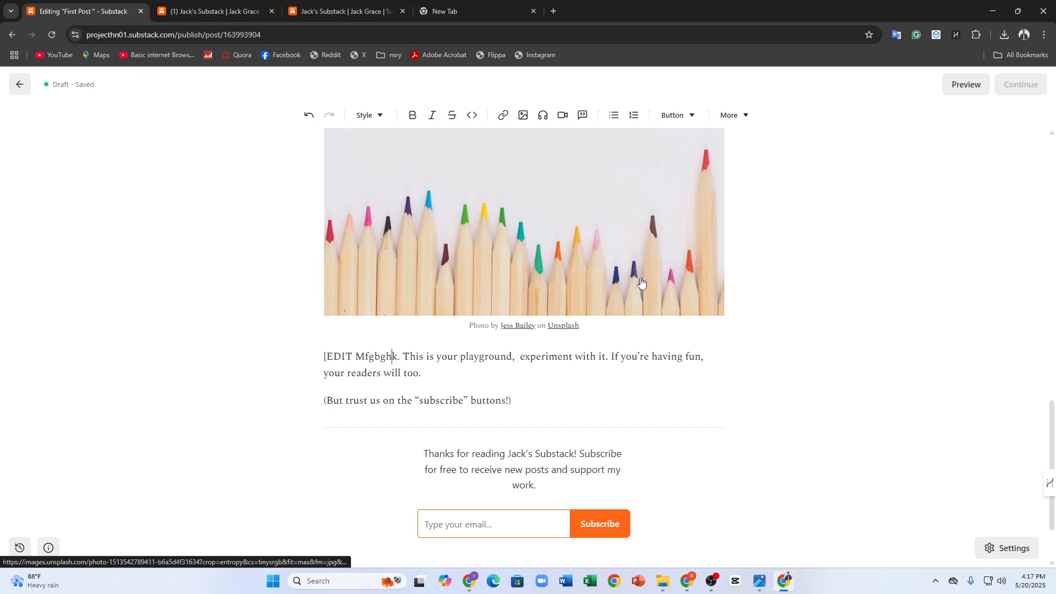
Preview the draft in the mobile layout, close the preview and look back through the post up to its title.
left_click(963, 84)
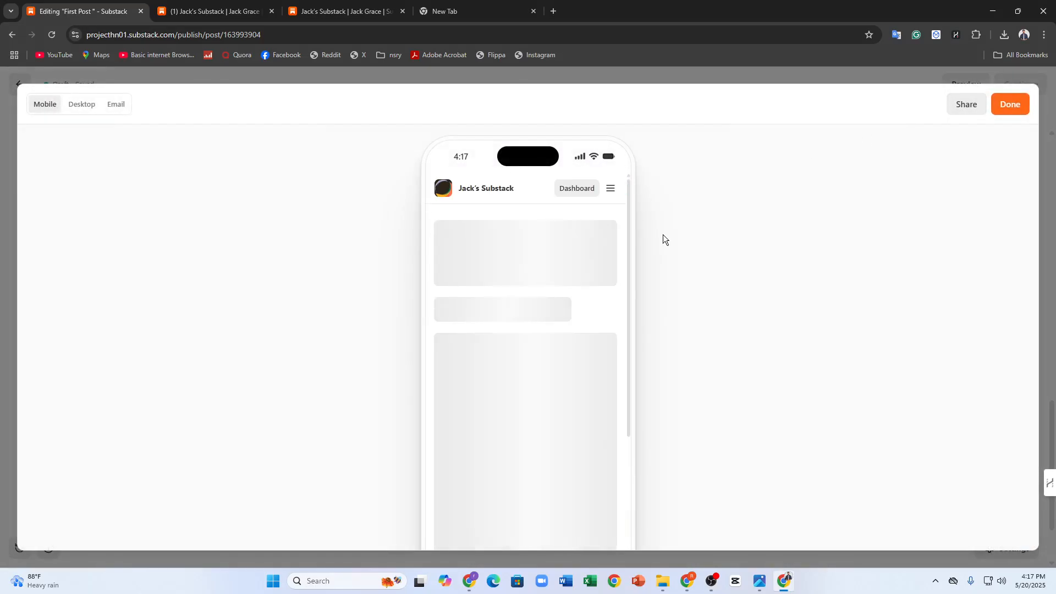
left_click(1013, 119)
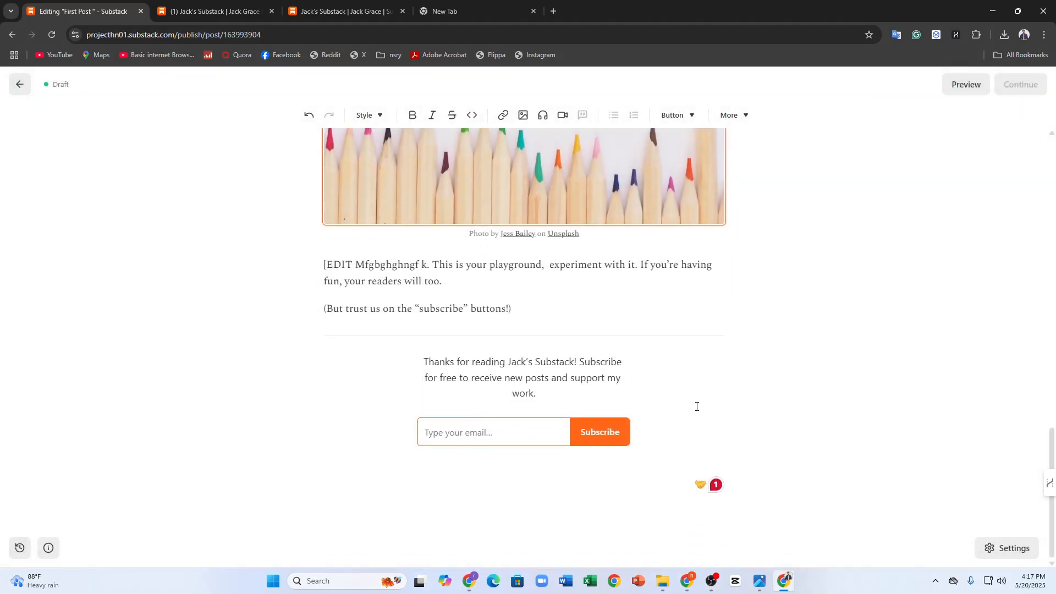
scroll(740, 336, "up", 8)
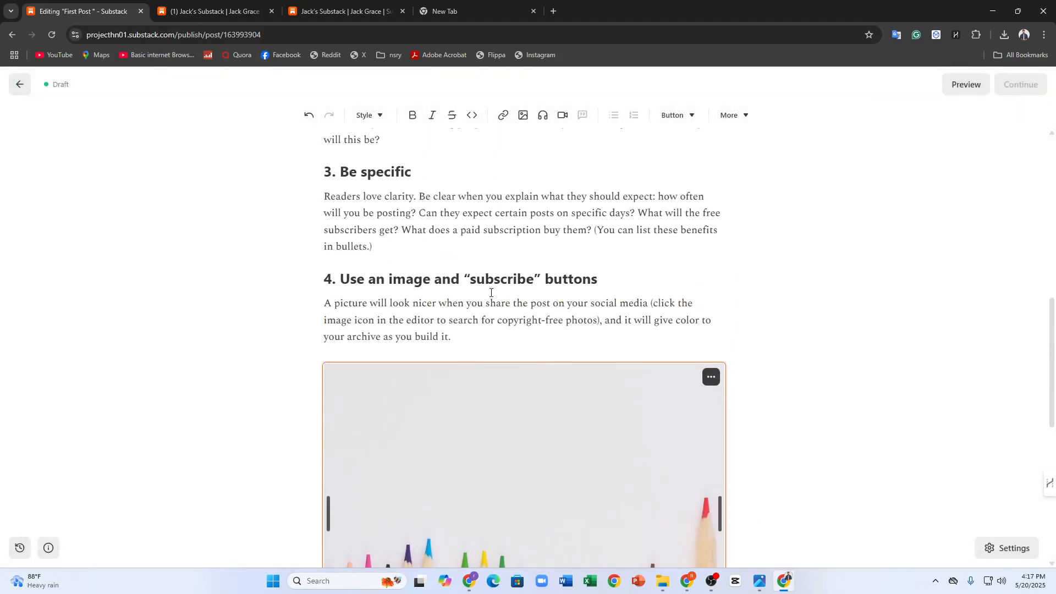
scroll(499, 292, "up", 7)
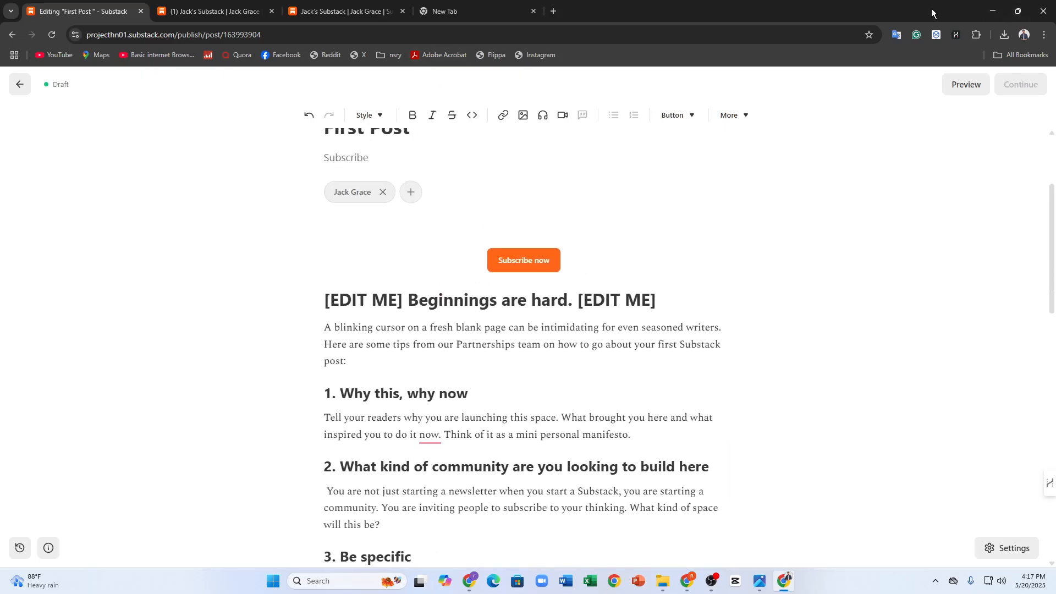
scroll(476, 175, "up", 3)
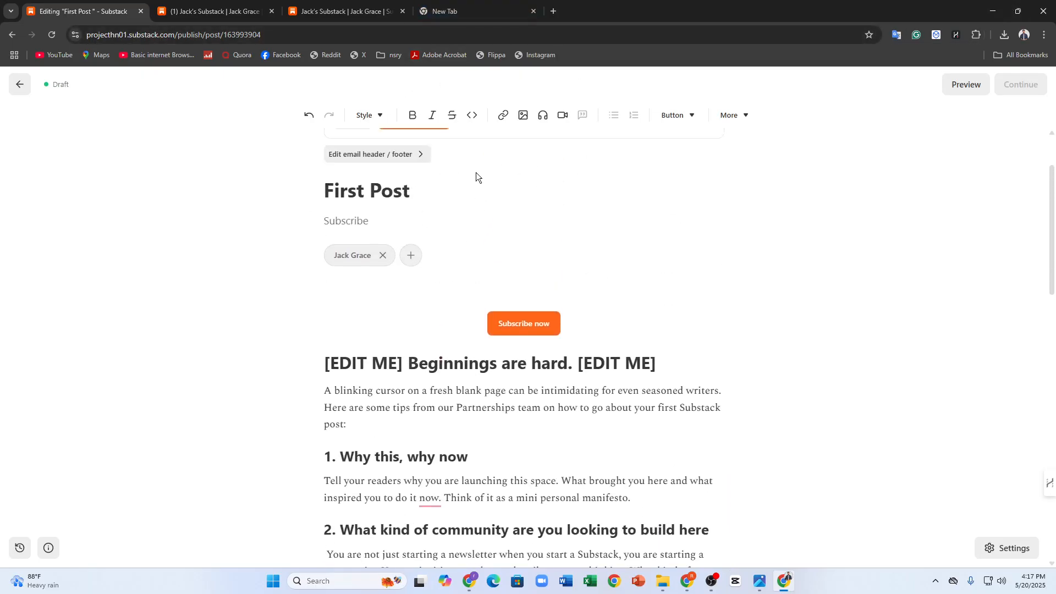